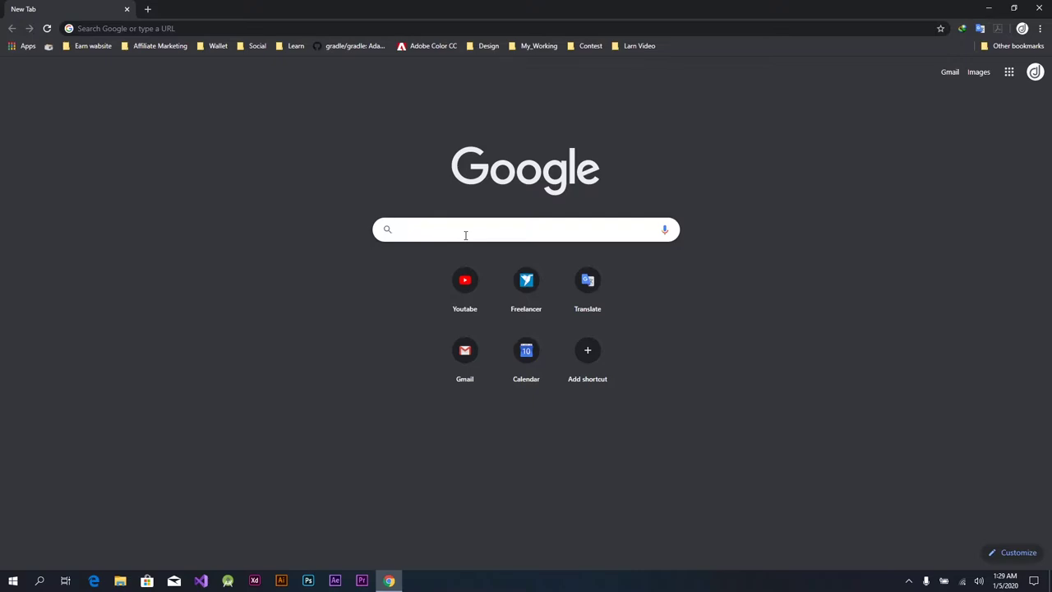
- Search Google for "java jdk 8" and open Oracle's Java SE Development Kit 8 Downloads result in a new tab
text(ja)
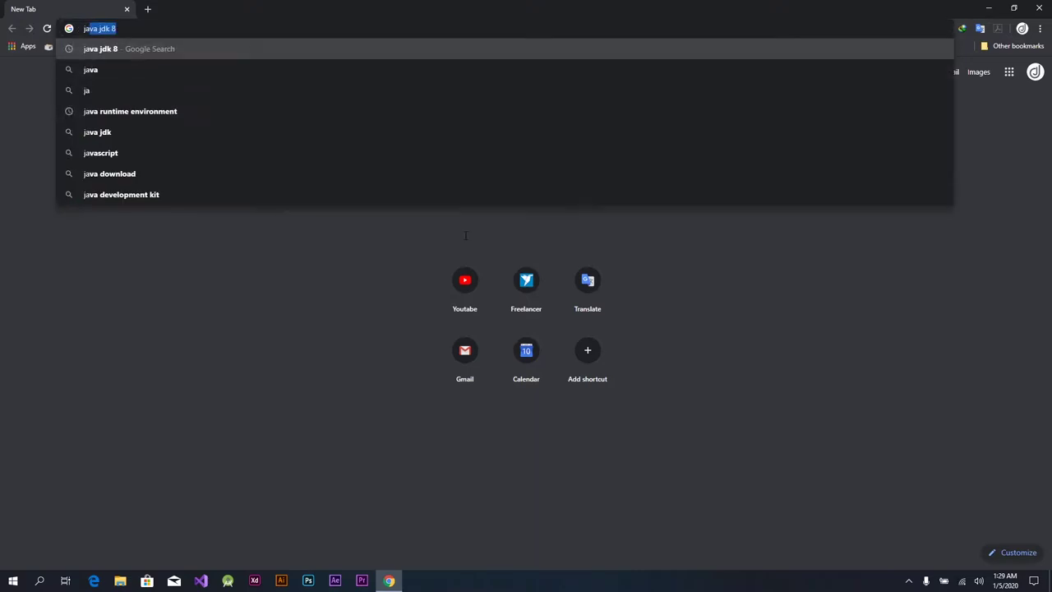
key(Return)
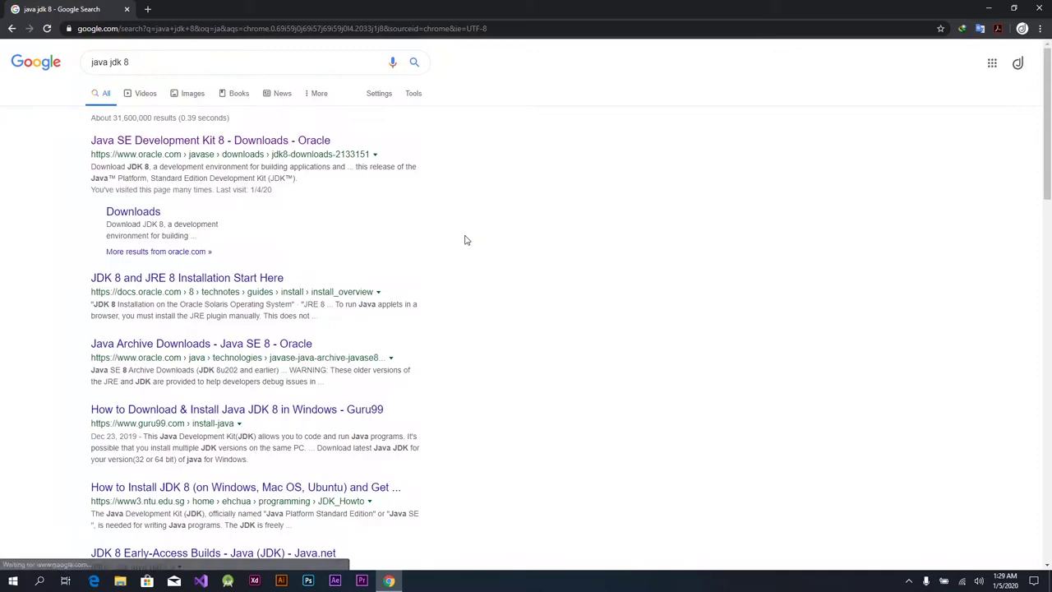
right_click(155, 145)
click(200, 154)
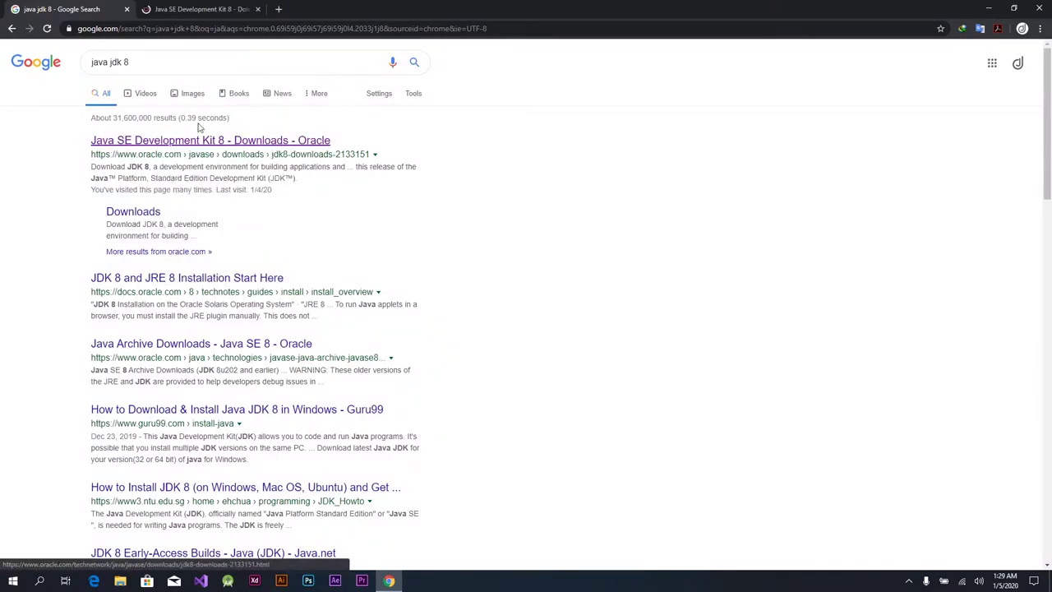
key(ctrl+Tab)
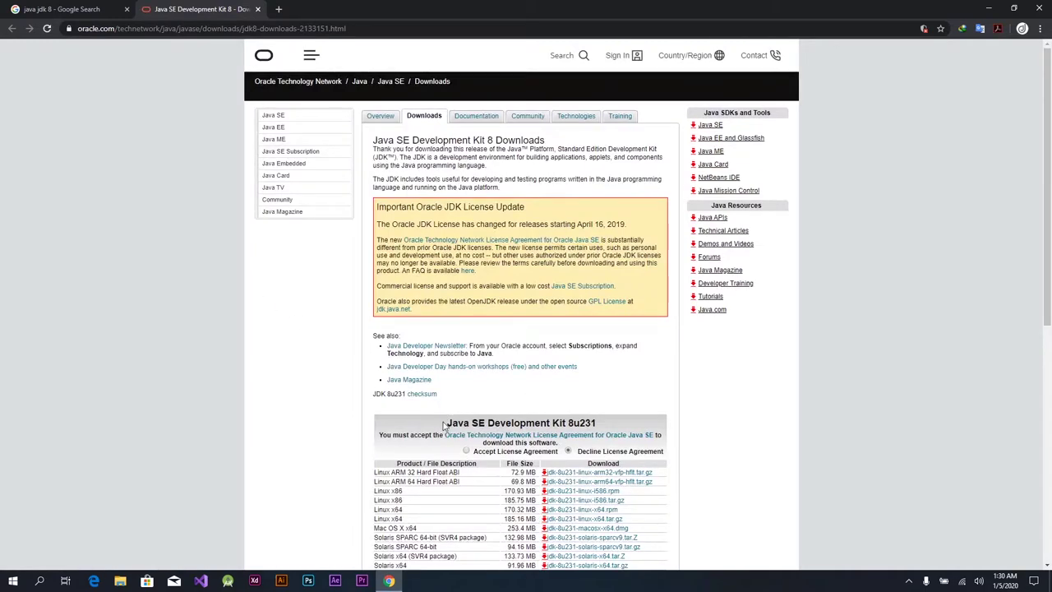
- Accept the Oracle license agreement for the Java SE Development Kit 8u231 downloads
scroll(443, 421, down, 1)
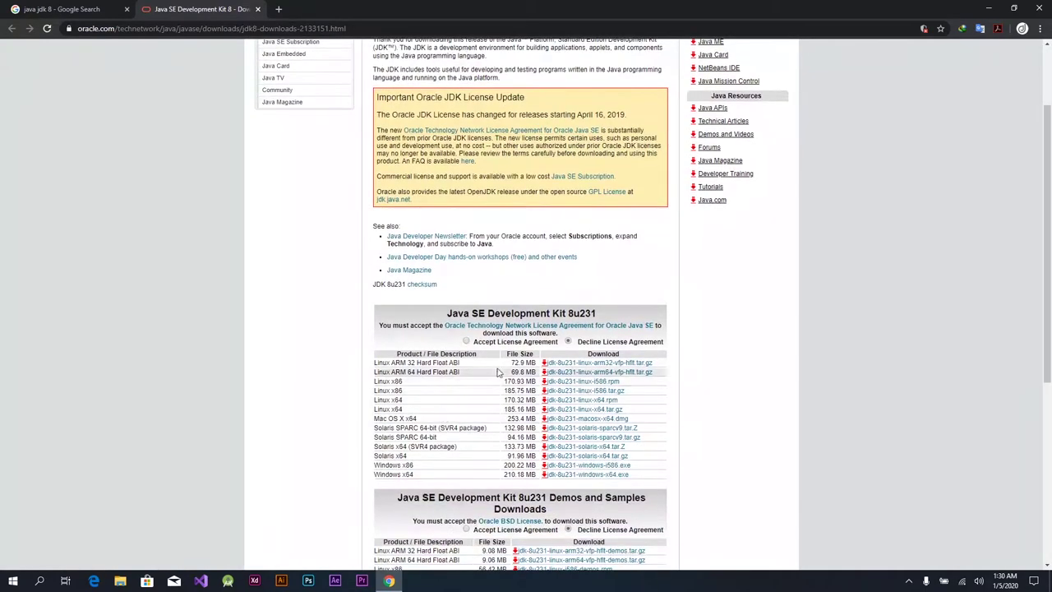
click(466, 342)
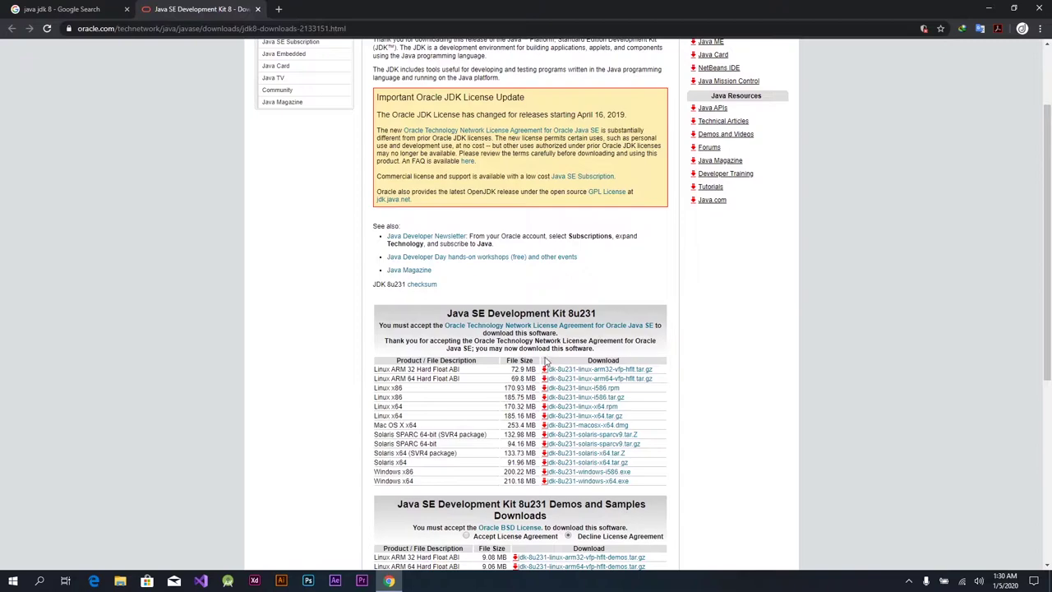
scroll(415, 473, down, 1)
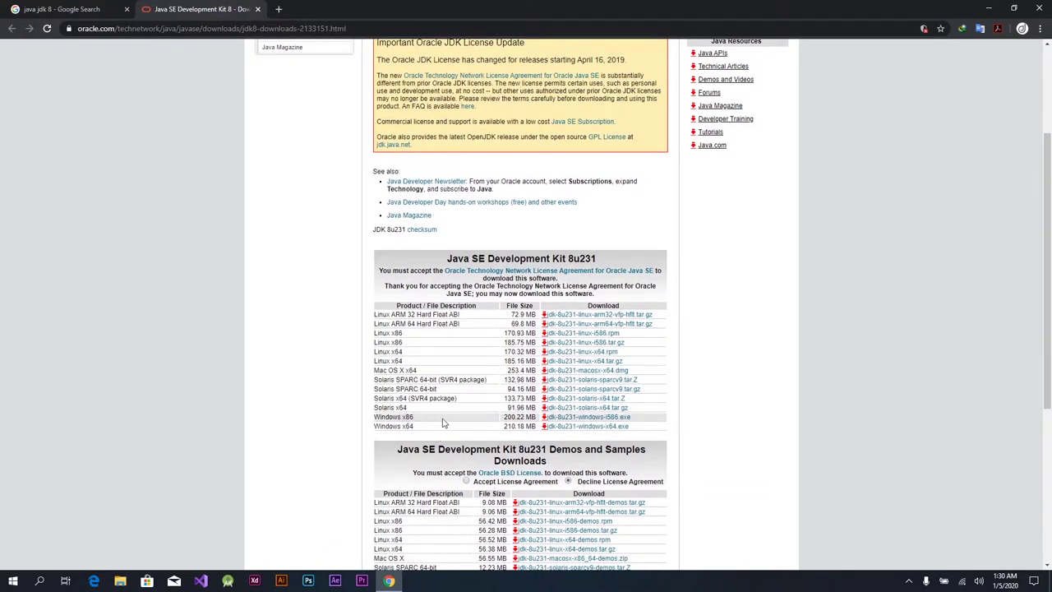
right_click(561, 428)
click(572, 433)
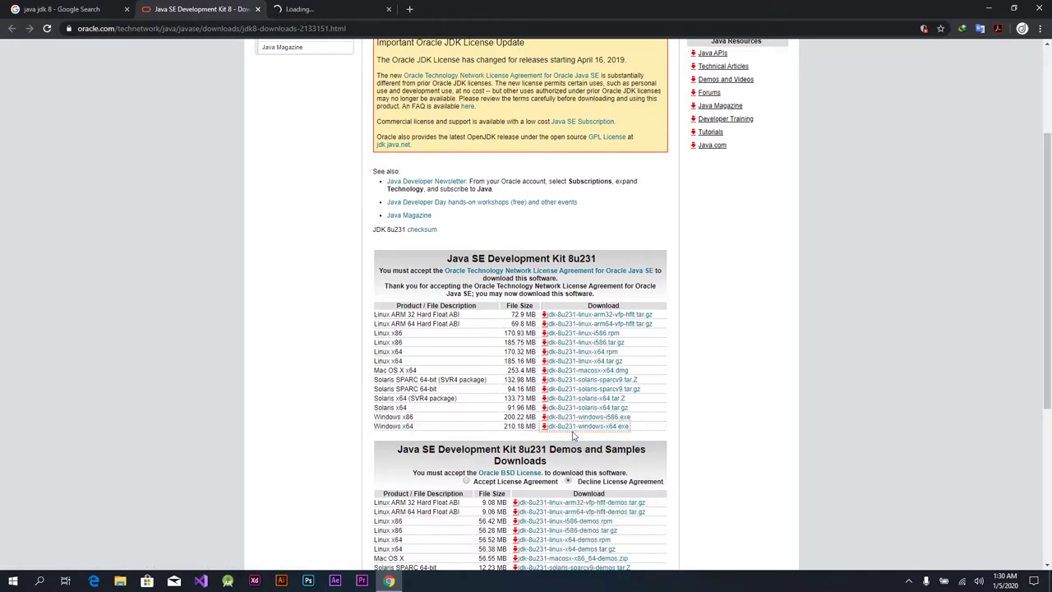
click(331, 8)
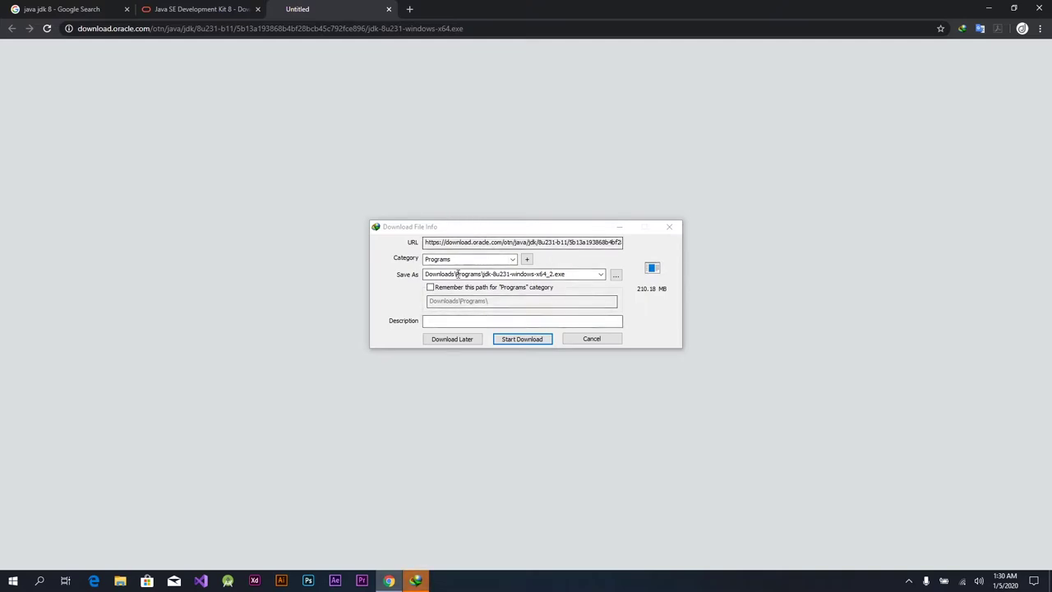
click(597, 340)
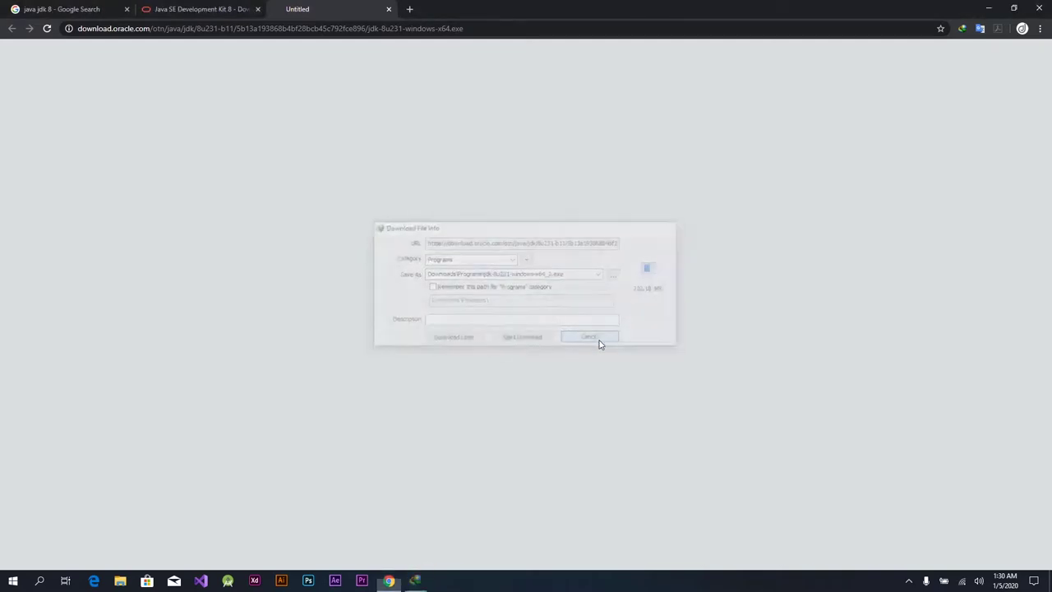
click(389, 10)
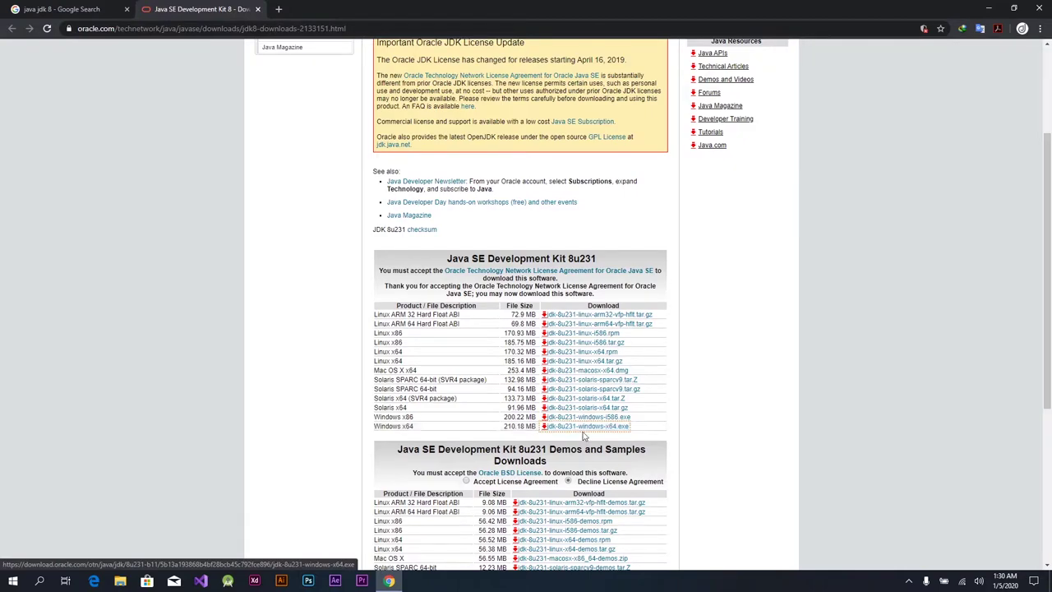
- Switch to File Explorer and launch the jdk-8u231-windows-x64 installer from the Programs folder in Downloads
click(984, 7)
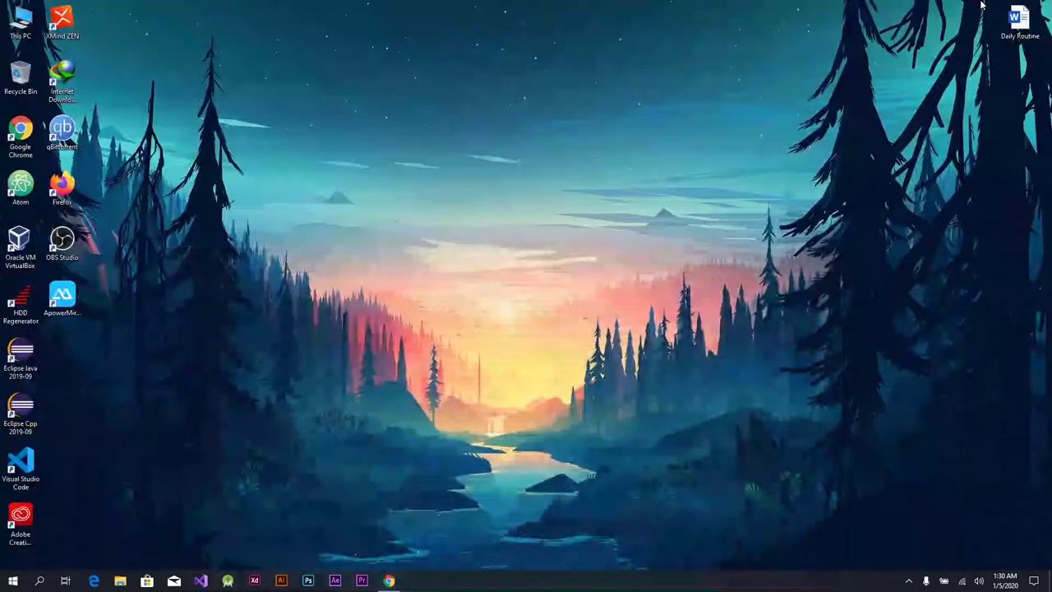
double_click(20, 23)
click(140, 157)
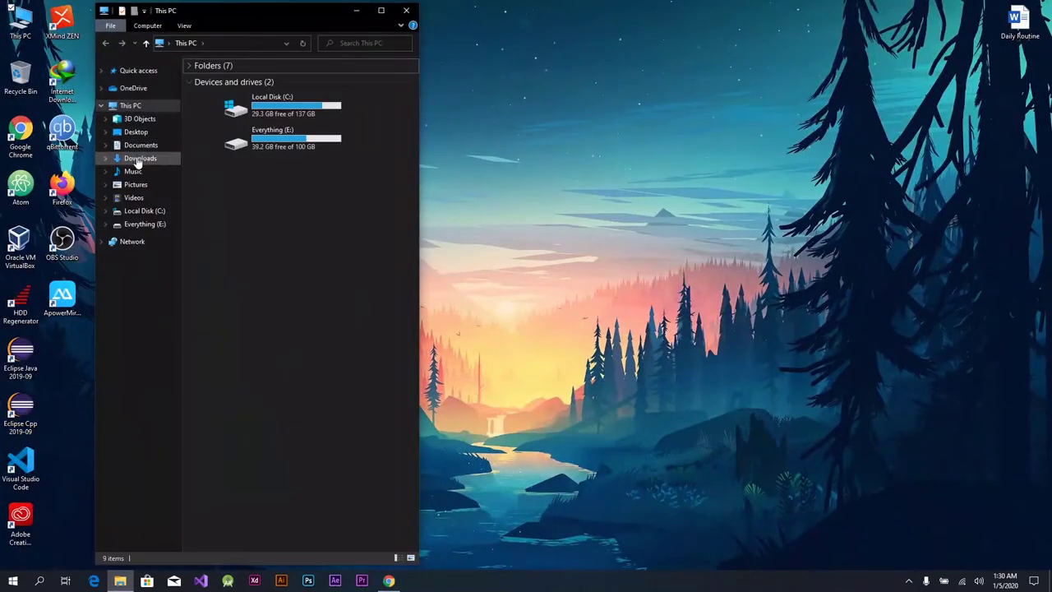
double_click(227, 90)
double_click(241, 80)
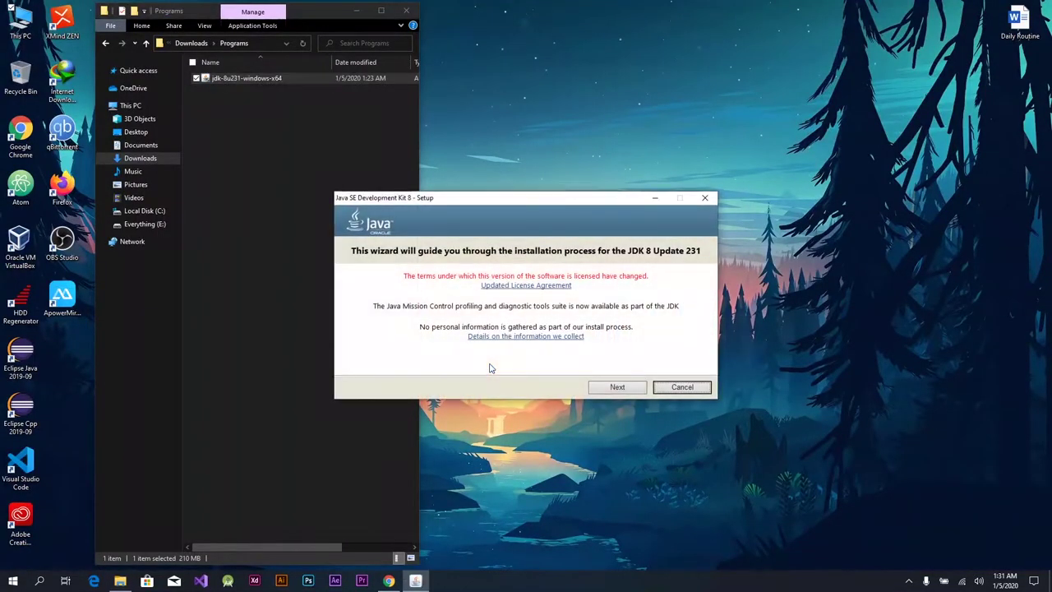
- Install JDK 8 Update 231 through the setup wizard, then close the wizard and the Programs folder
click(609, 387)
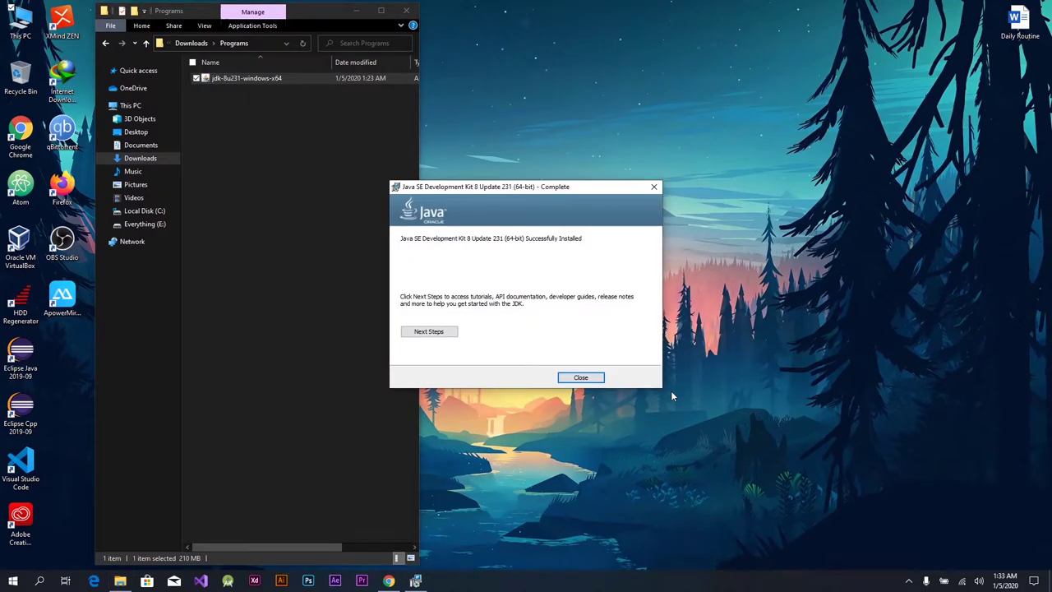
click(587, 378)
click(406, 10)
- Run javac in a new Command Prompt, look through its output, and close the prompt
key(super)
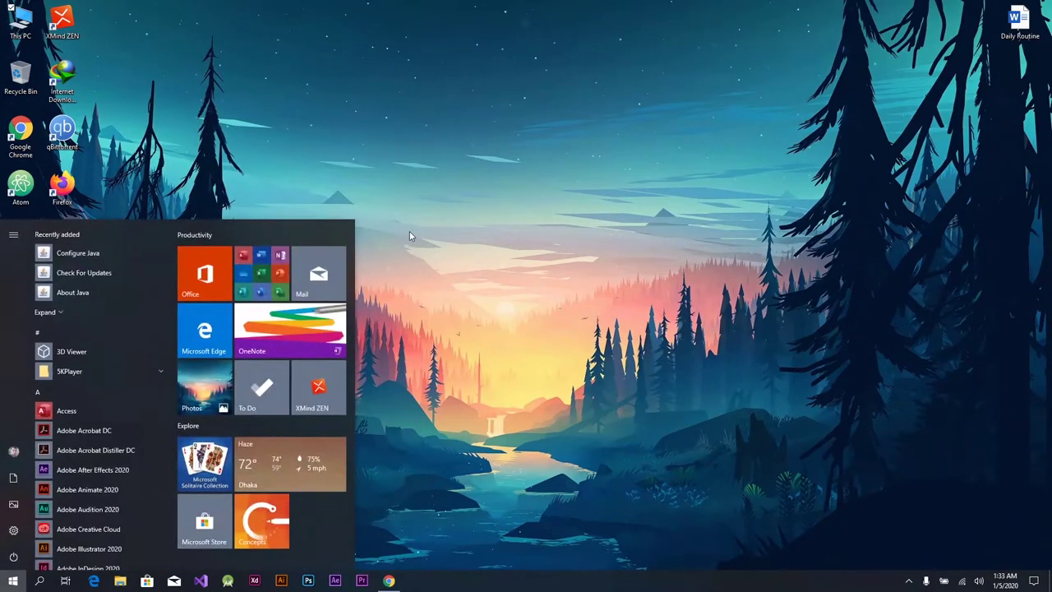
text(cmd)
key(Return)
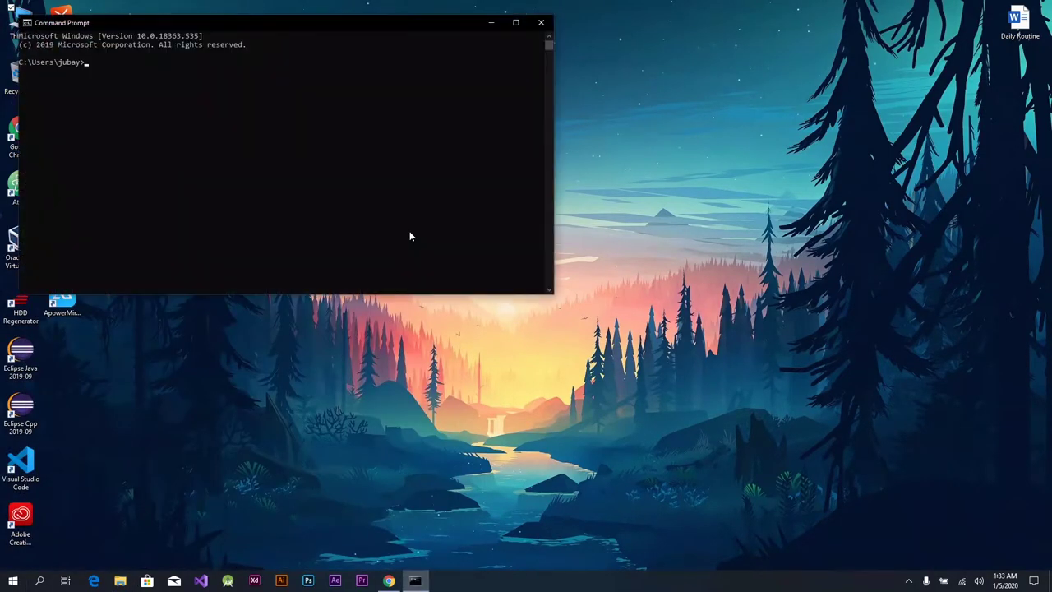
drag(255, 26, 505, 68)
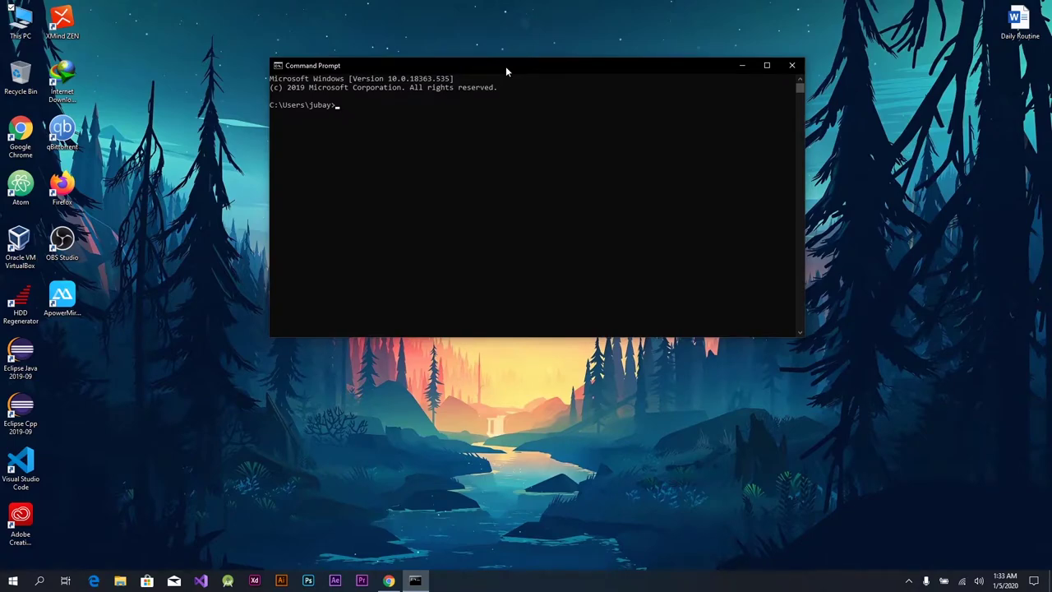
text(javac)
key(Return)
scroll(454, 288, up, 4)
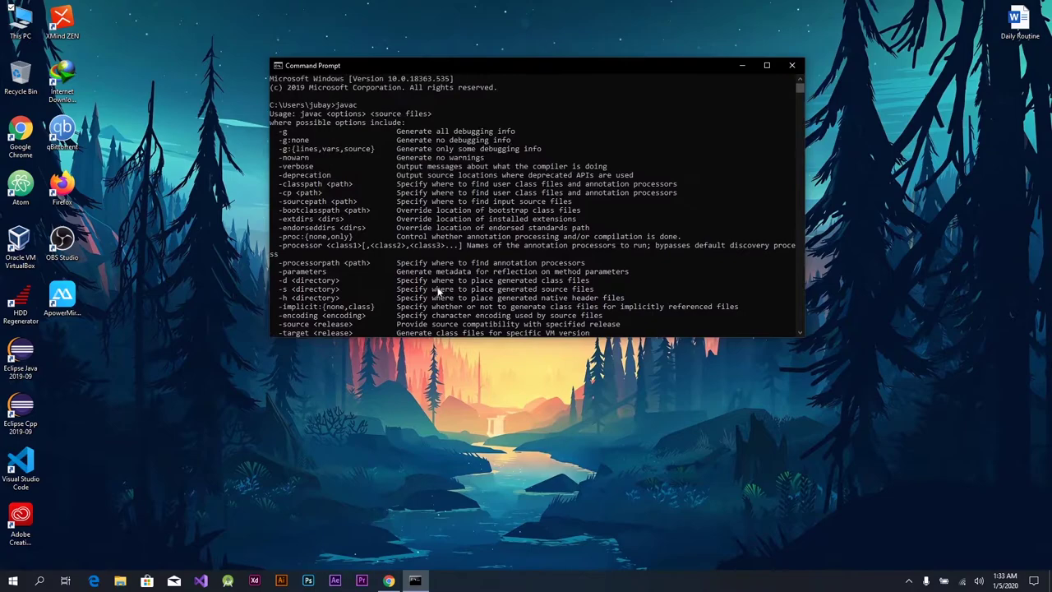
scroll(434, 158, down, 4)
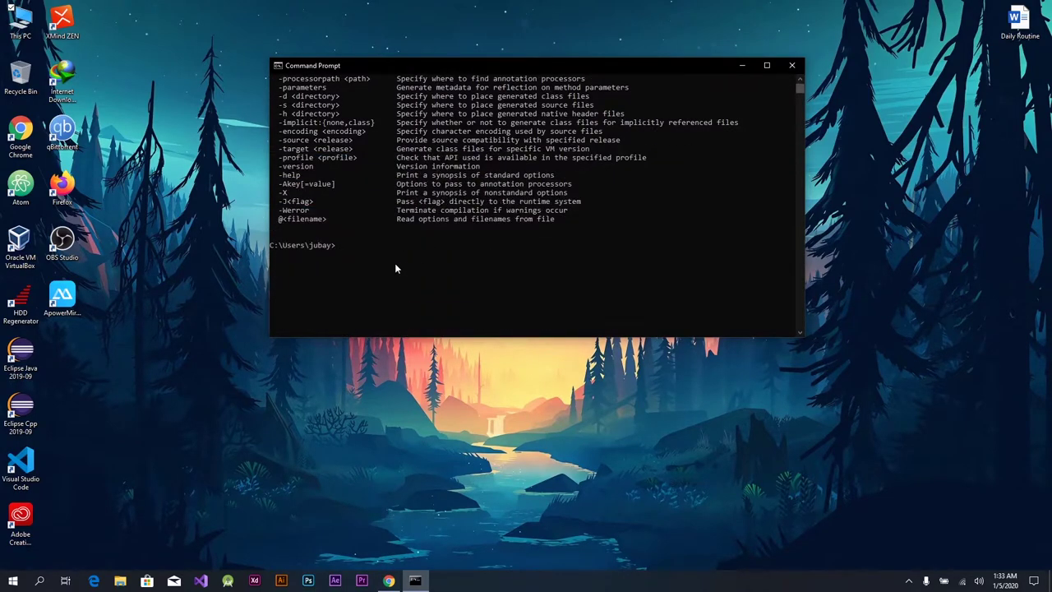
scroll(394, 263, up, 4)
scroll(447, 288, down, 4)
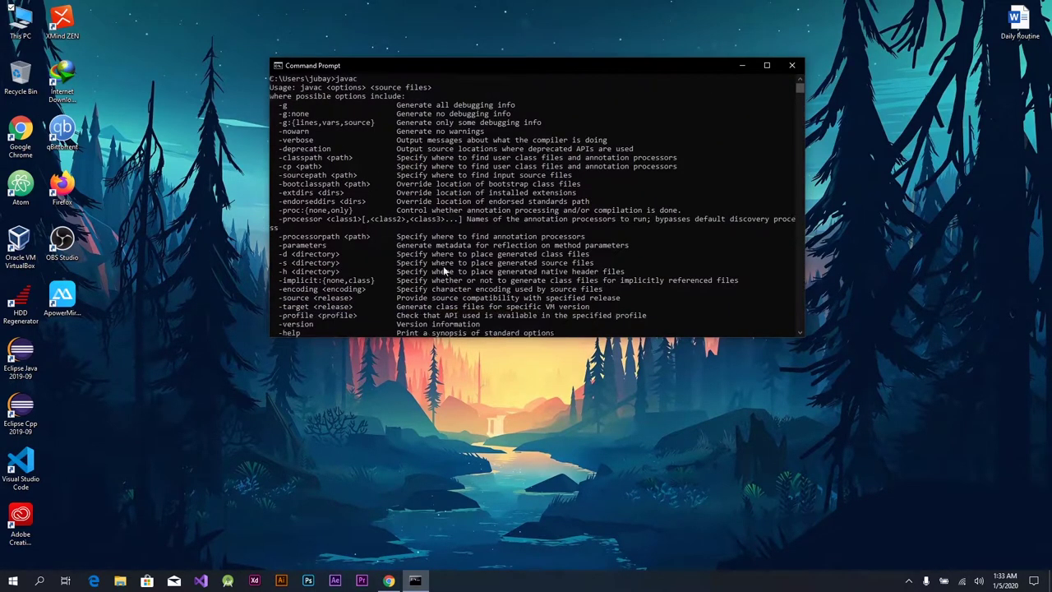
scroll(370, 205, up, 4)
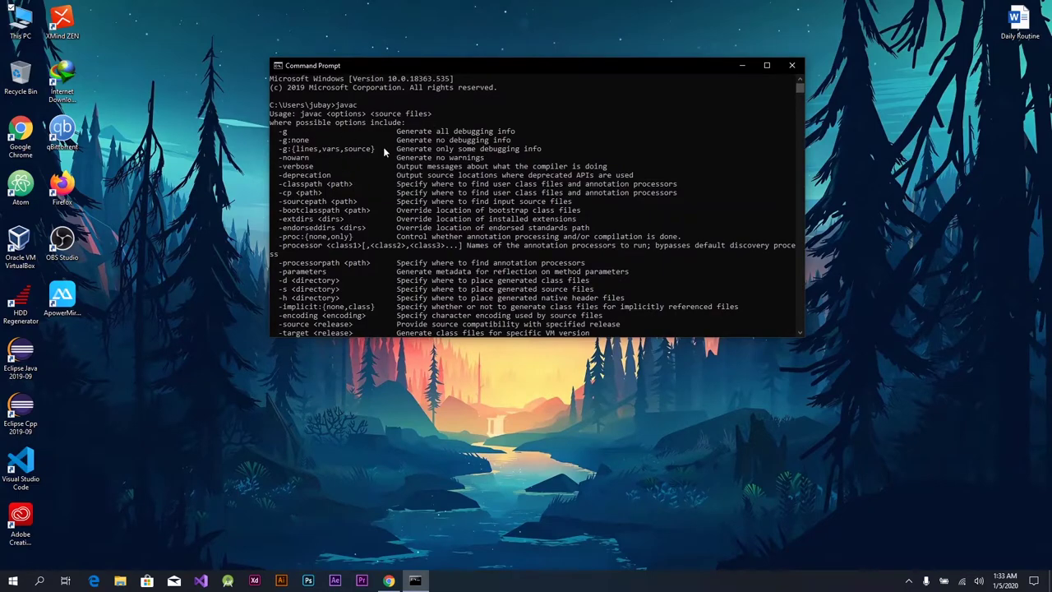
click(791, 65)
- Open the Environment Variables settings from the computer's advanced system properties
right_click(20, 23)
click(93, 148)
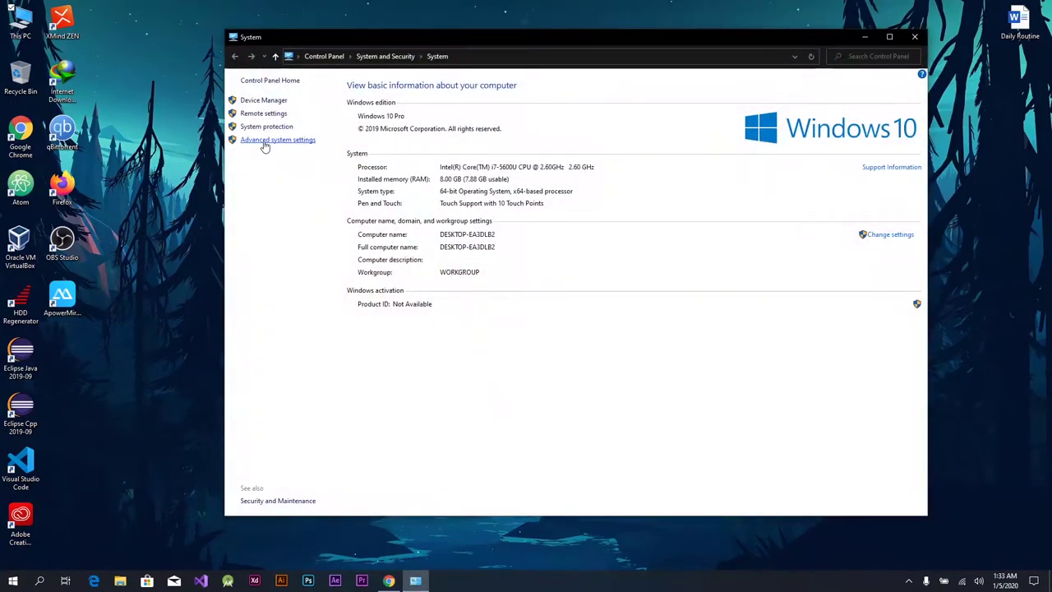
click(264, 142)
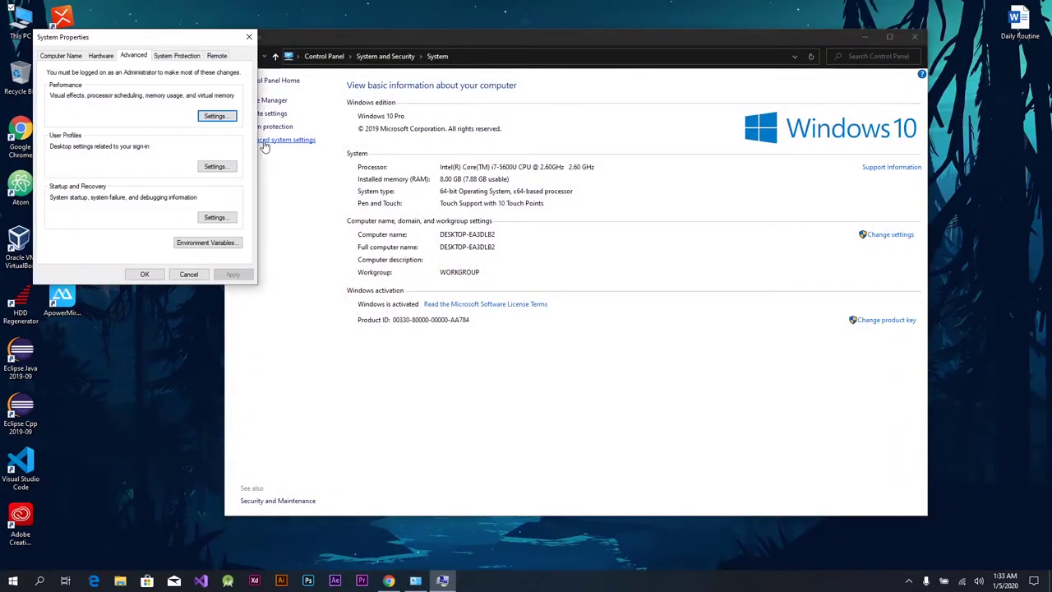
click(229, 246)
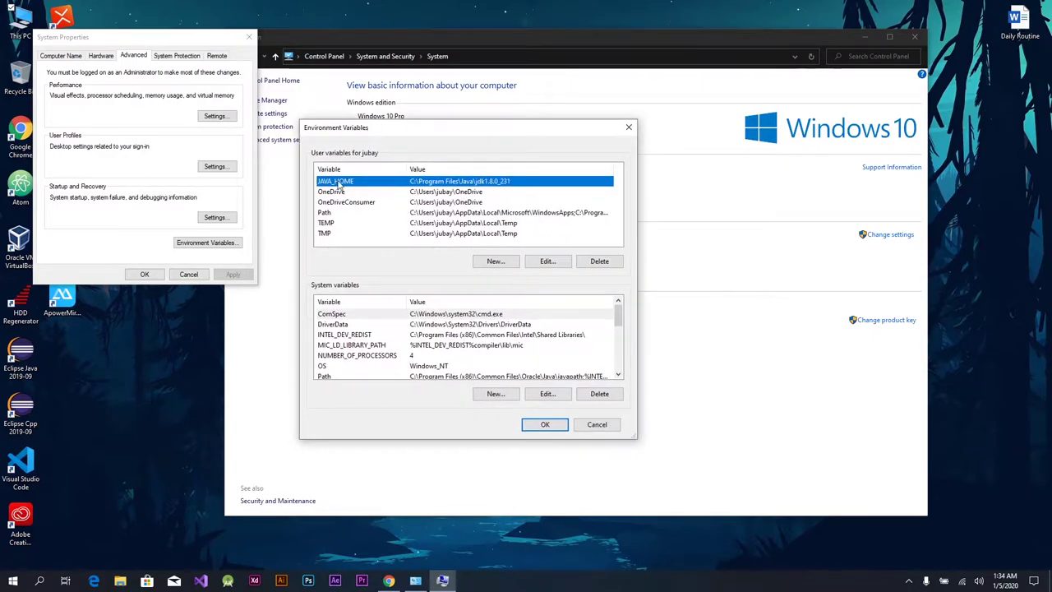
- Start a new user variable and name it JAVA_HOME
click(496, 261)
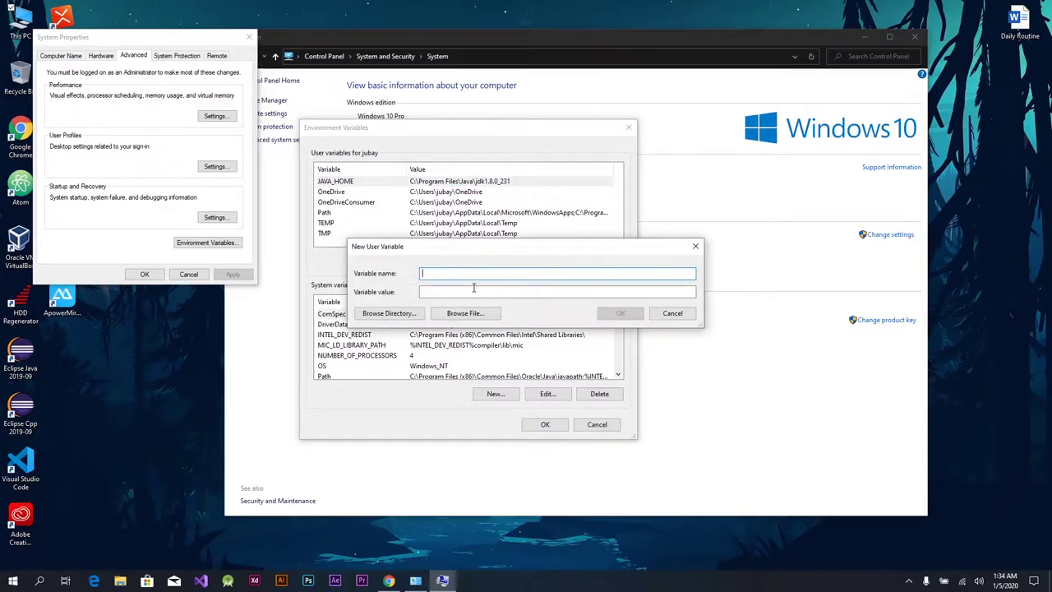
text(JAVA_HOME)
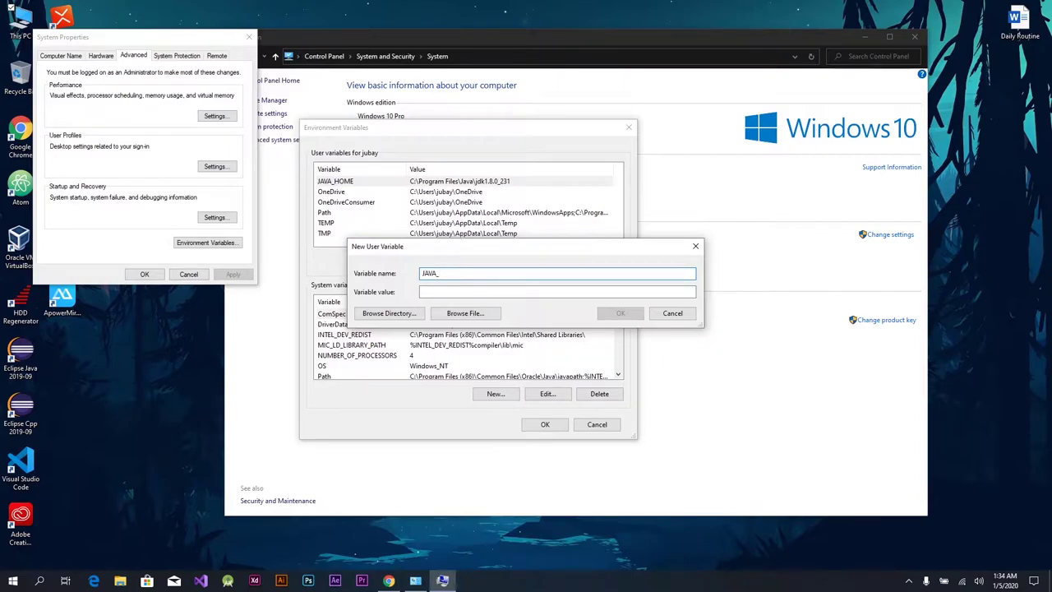
click(456, 291)
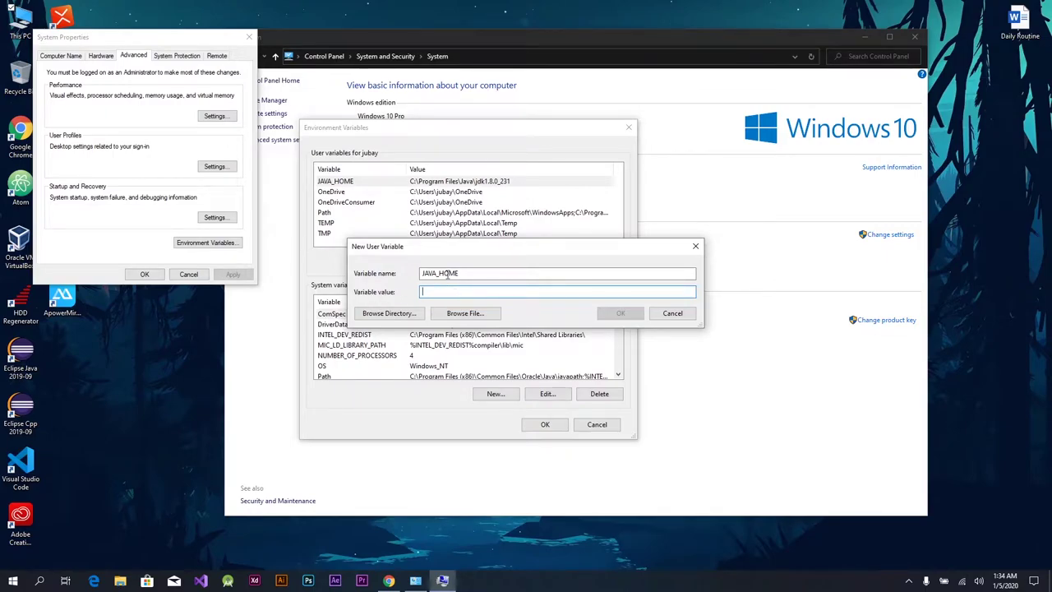
- Open the jdk1.8.0_231 folder under Program Files\Java on Local Disk (C:) in File Explorer
key(super+e)
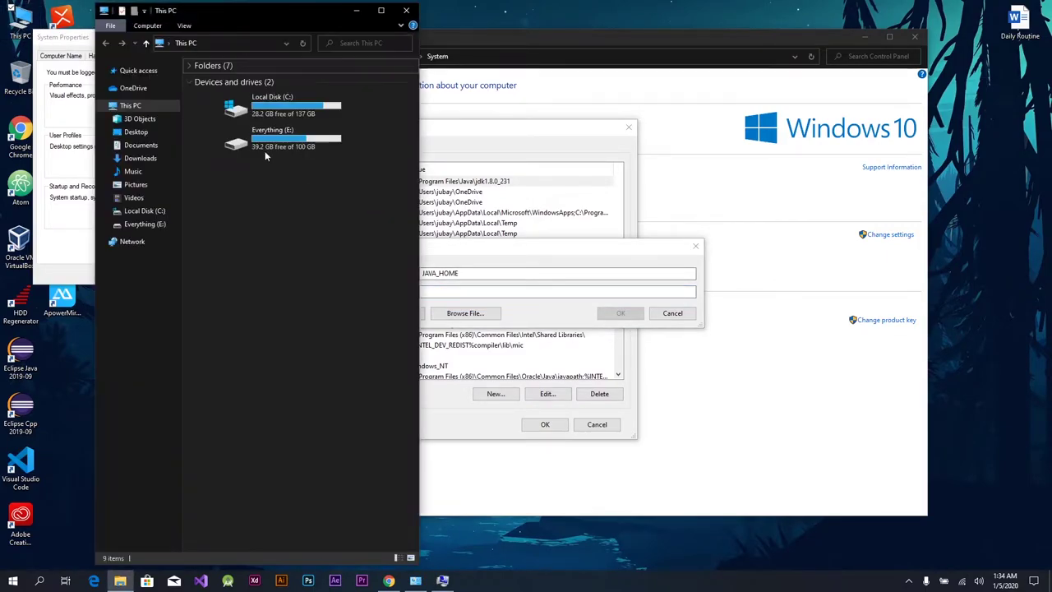
double_click(271, 105)
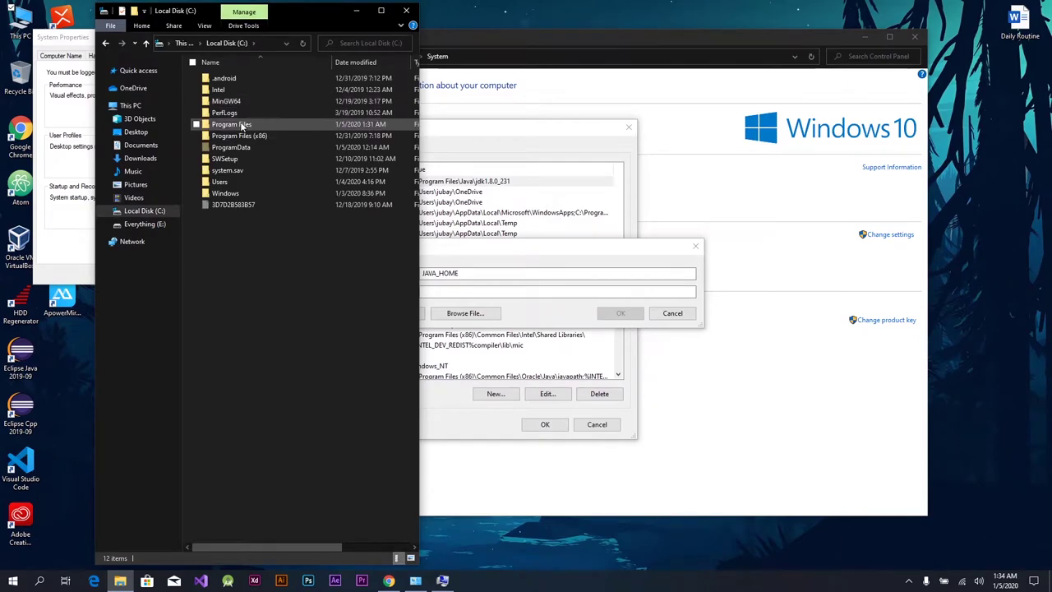
double_click(241, 125)
click(228, 162)
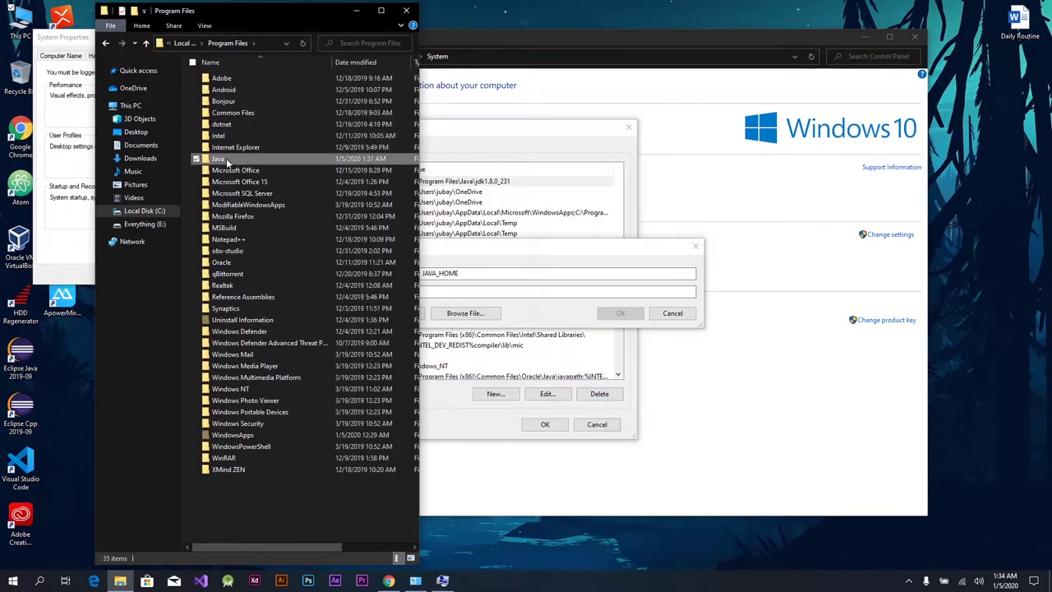
double_click(228, 162)
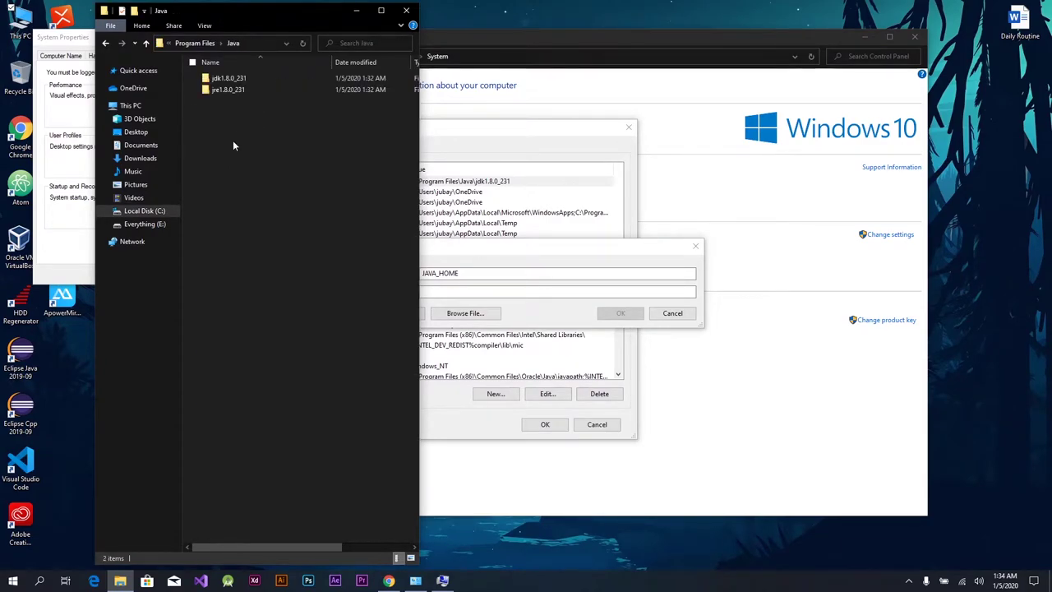
click(227, 80)
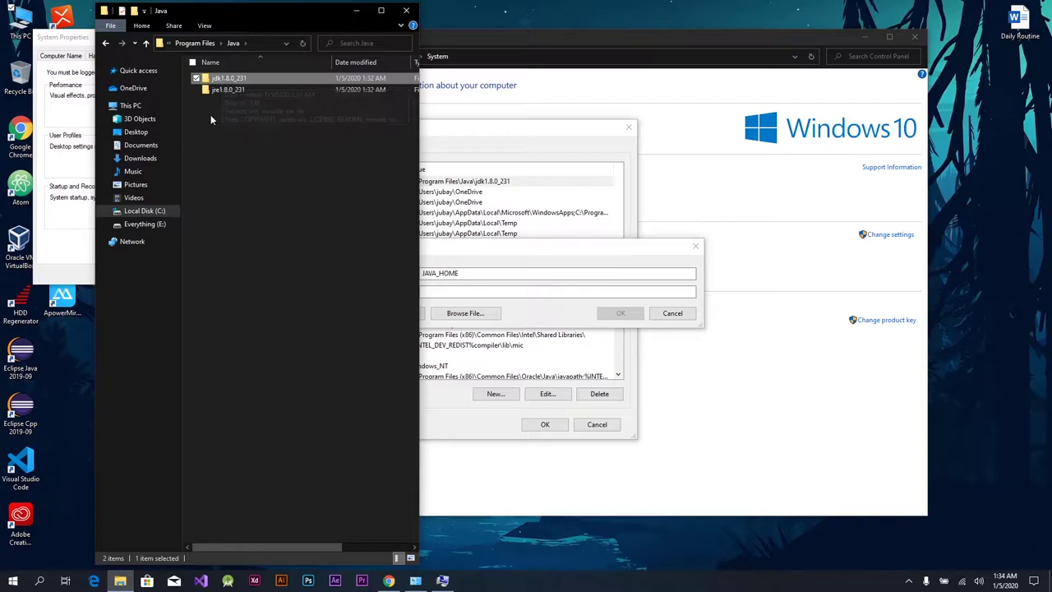
click(217, 91)
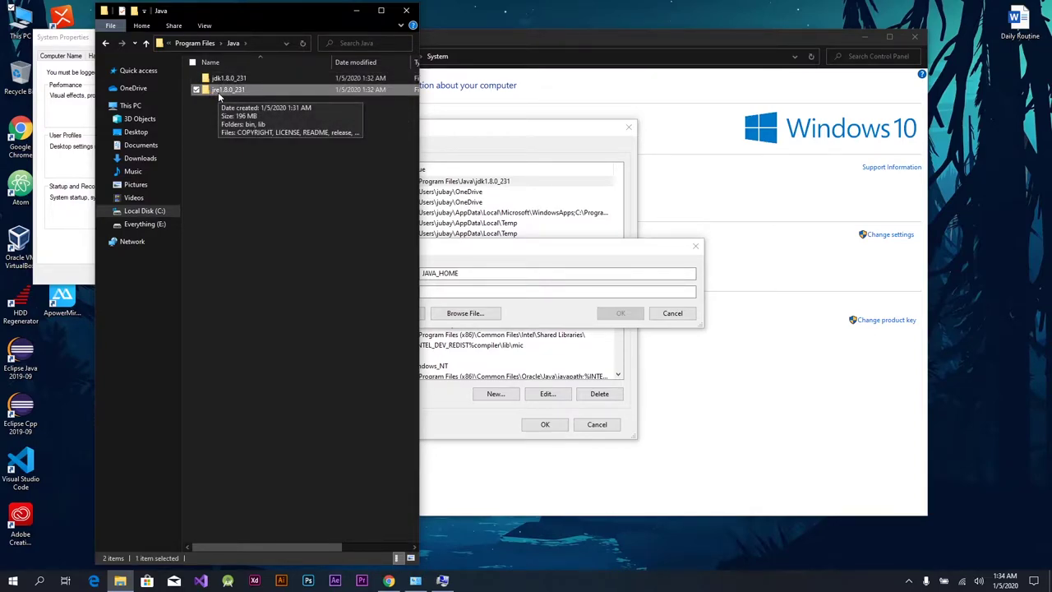
double_click(228, 78)
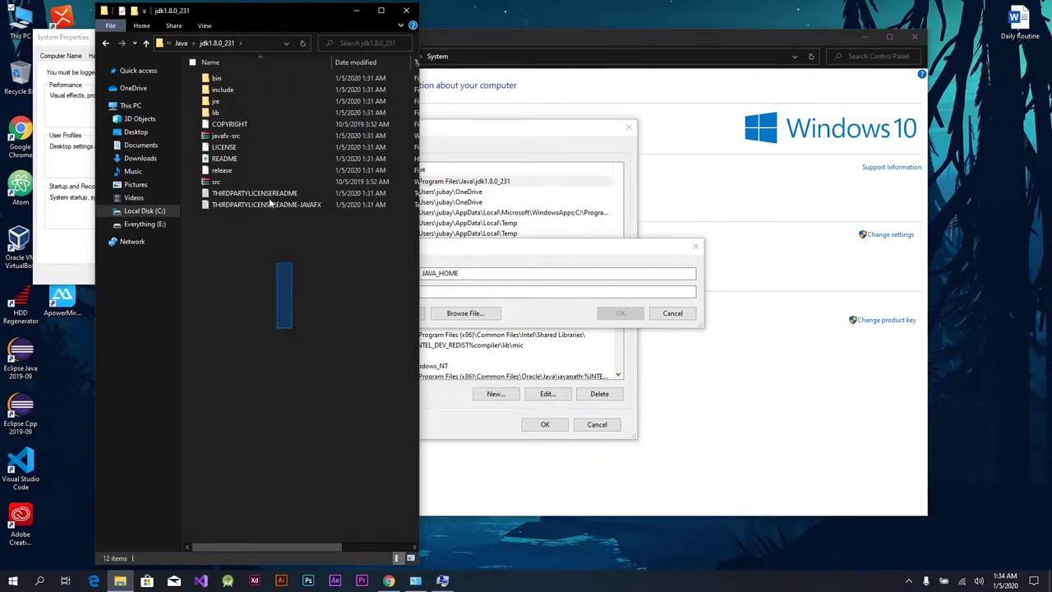
- Copy the jdk1.8.0_231 folder path, enter it as the JAVA_HOME value, and dismiss the new user variable without saving
click(261, 40)
key(ctrl+c)
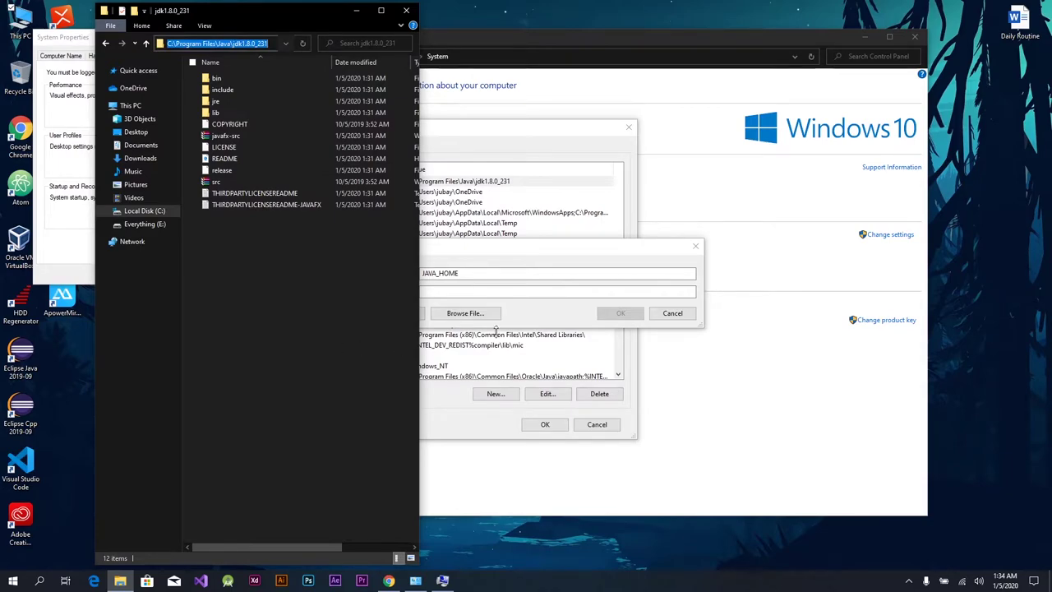
click(482, 291)
key(ctrl+v)
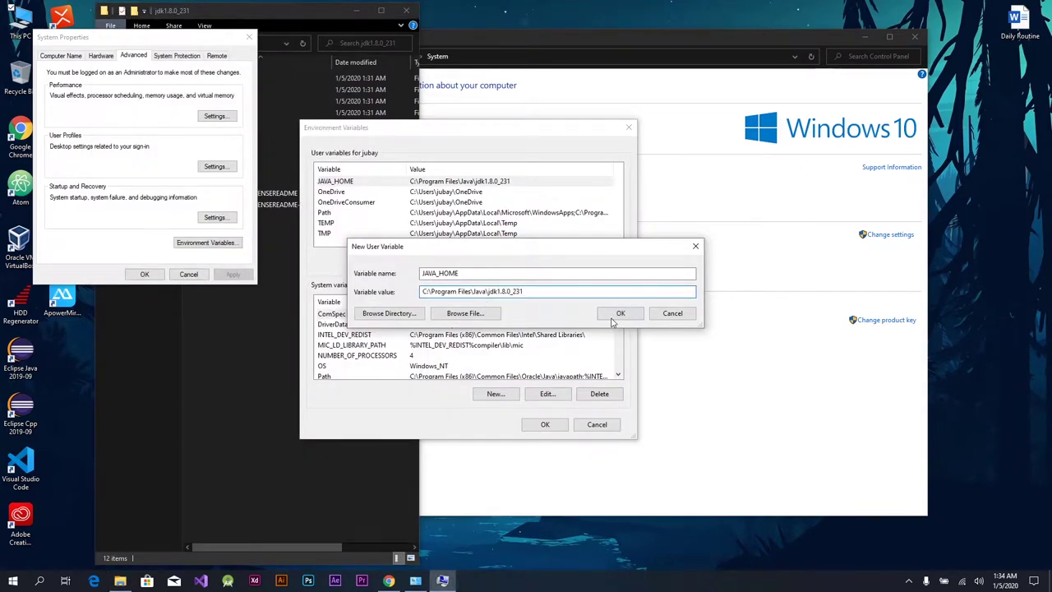
click(676, 315)
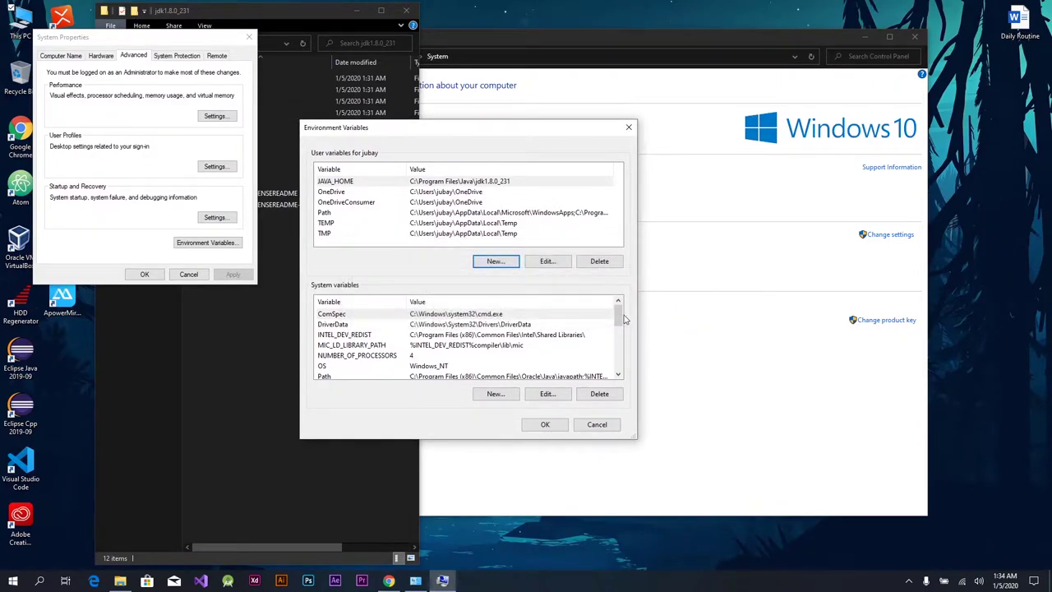
- Open the Path system variable for editing and start a new entry
drag(621, 318, 621, 327)
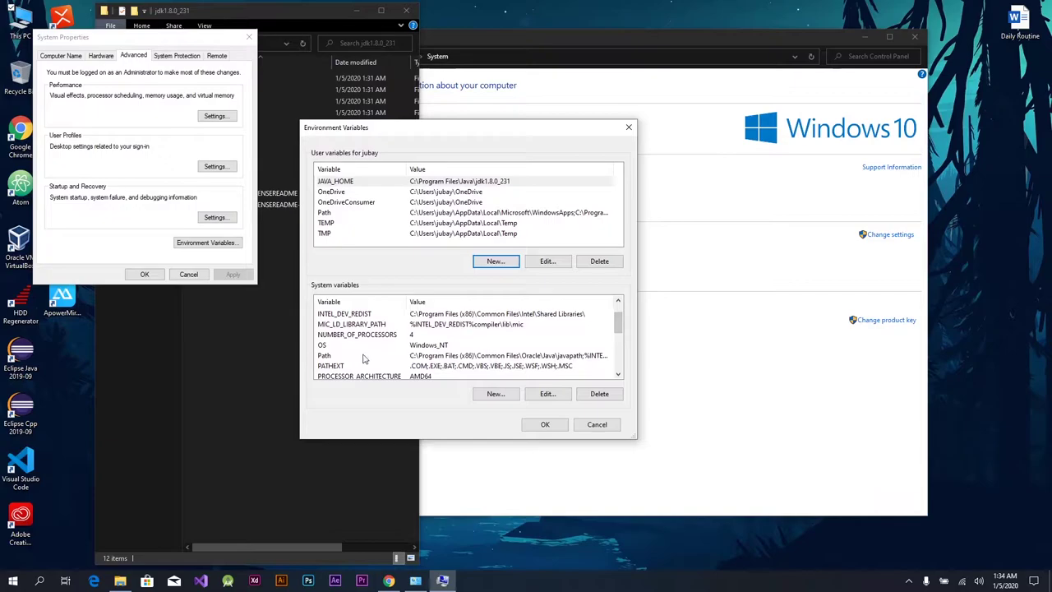
click(326, 356)
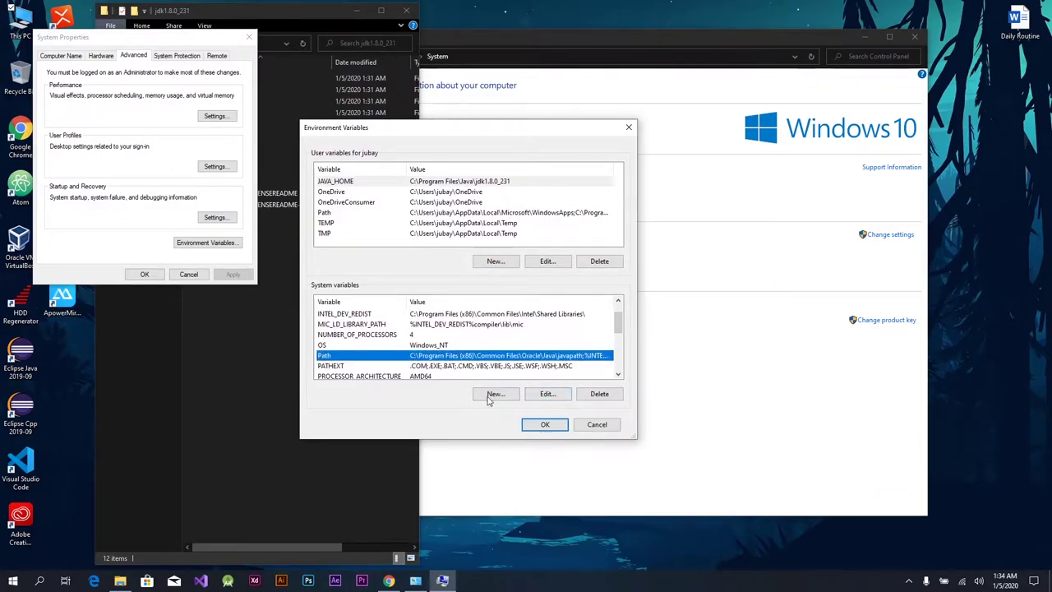
click(558, 399)
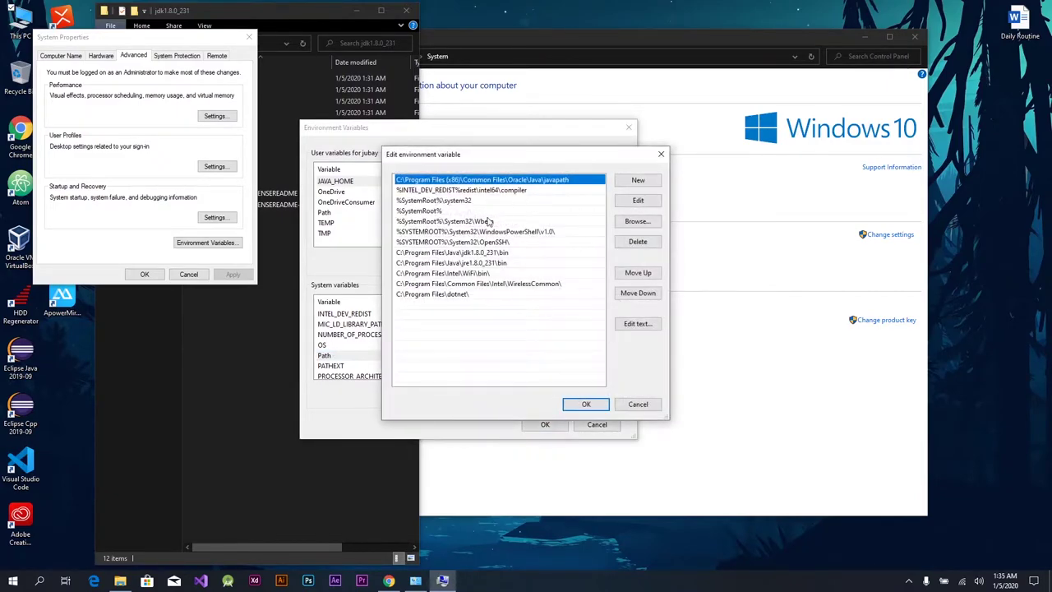
click(646, 185)
- Open the bin folder inside jdk1.8.0_231 in File Explorer and copy its full path
click(263, 16)
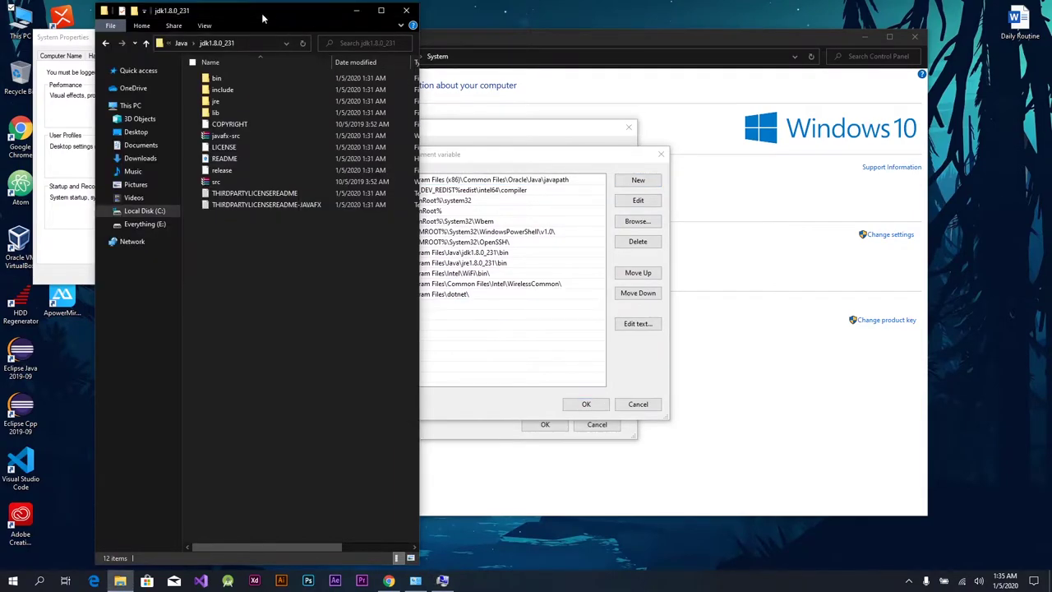
drag(254, 268, 263, 70)
click(288, 301)
double_click(241, 79)
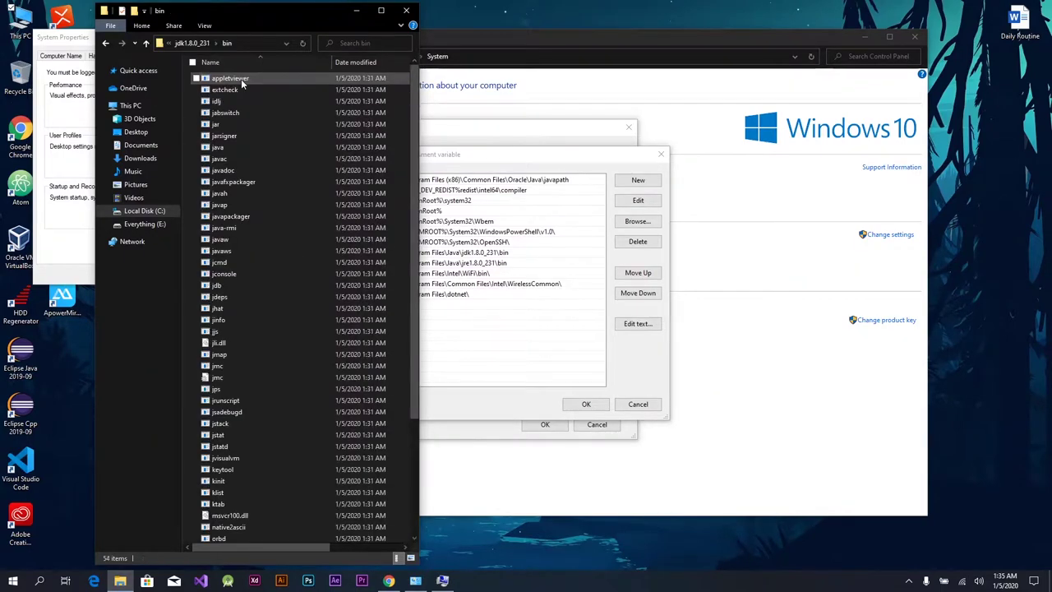
click(264, 41)
key(ctrl+c)
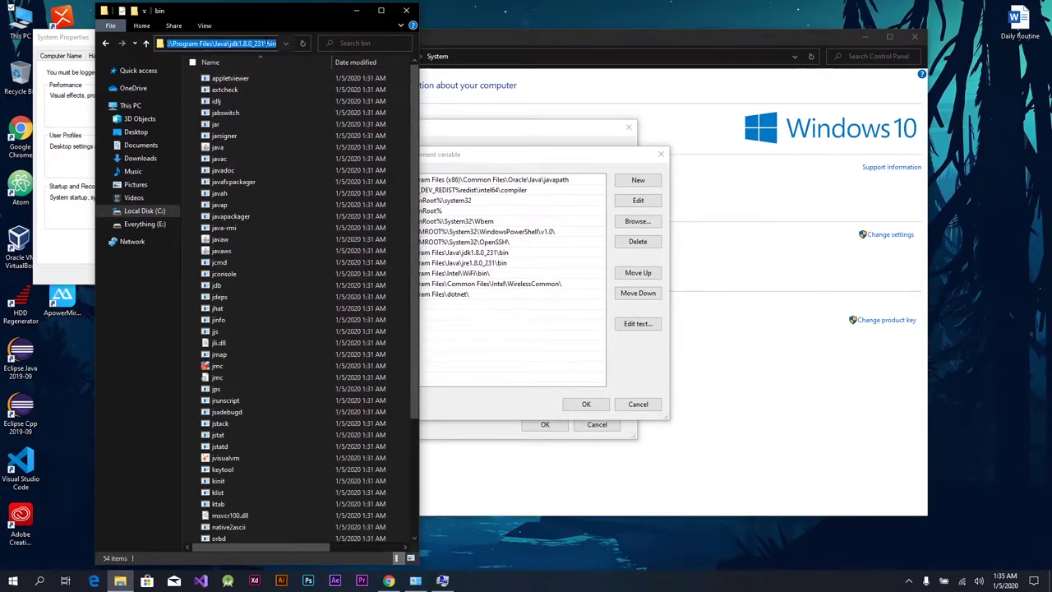
- Add C:\Program Files\Java\jdk1.8.0_231\bin as a new entry in the Path system variable
click(499, 370)
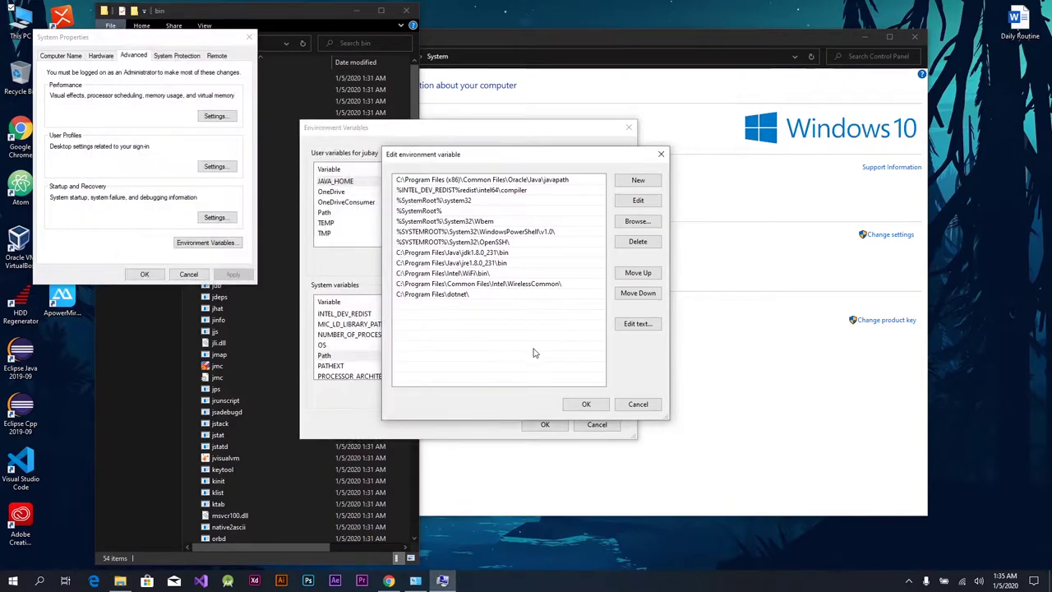
click(638, 179)
key(ctrl+v)
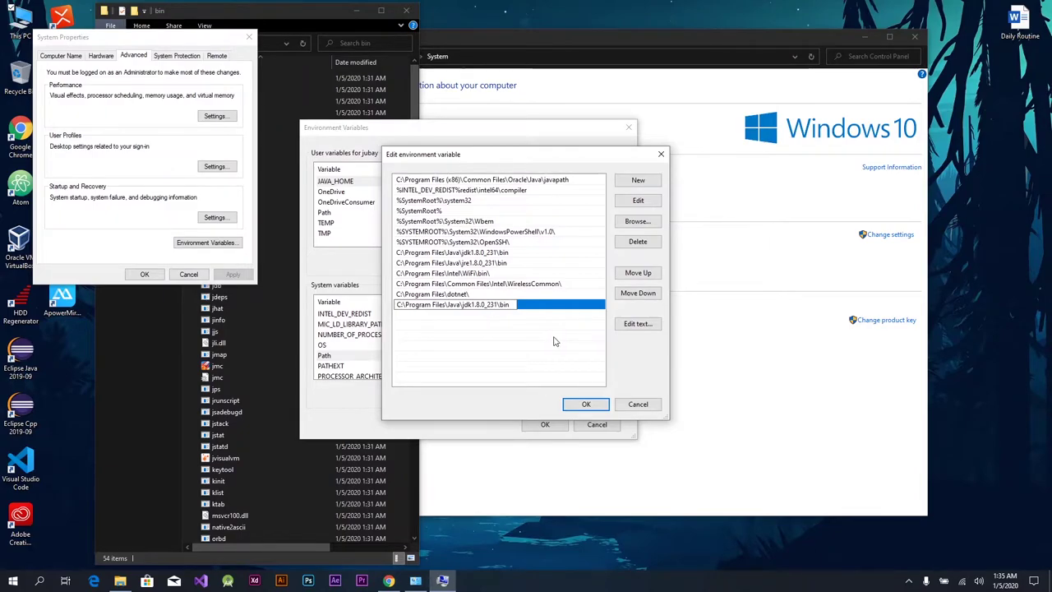
click(555, 340)
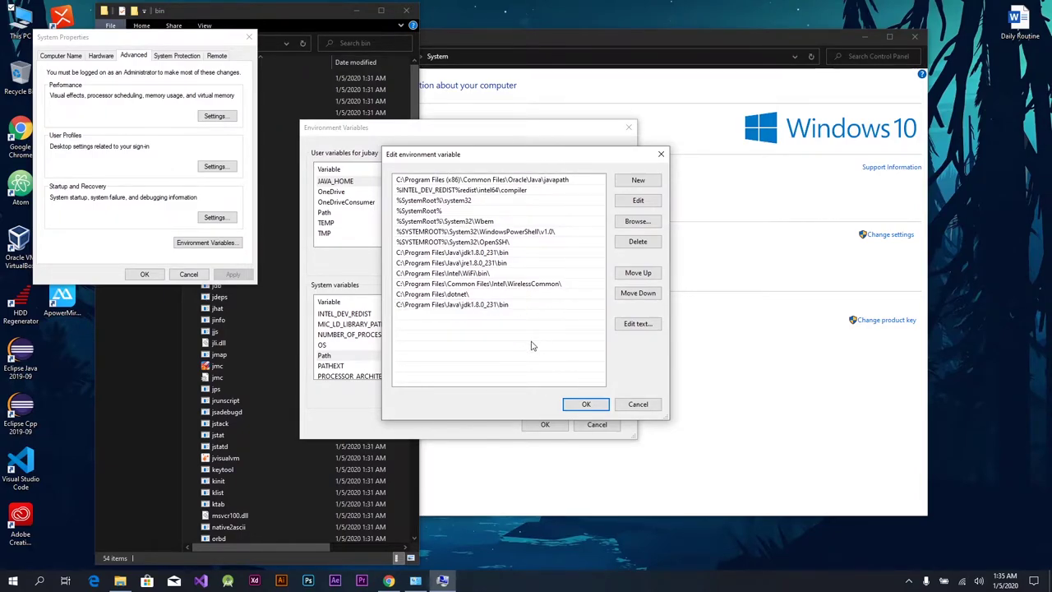
- Go up to the Java folder, open the bin folder inside jre1.8.0_231, and copy its full path
click(282, 18)
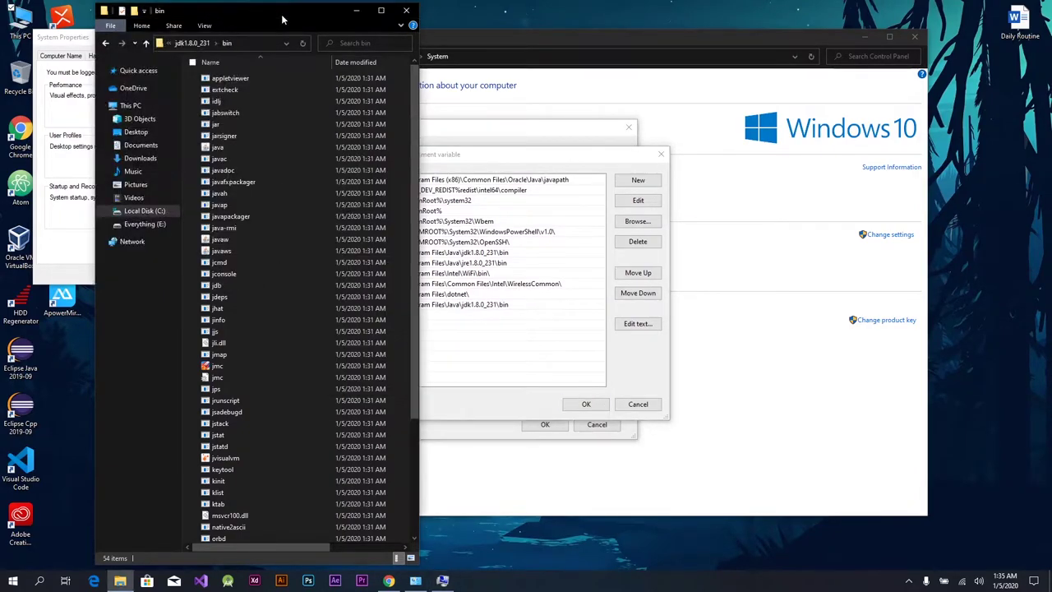
click(145, 45)
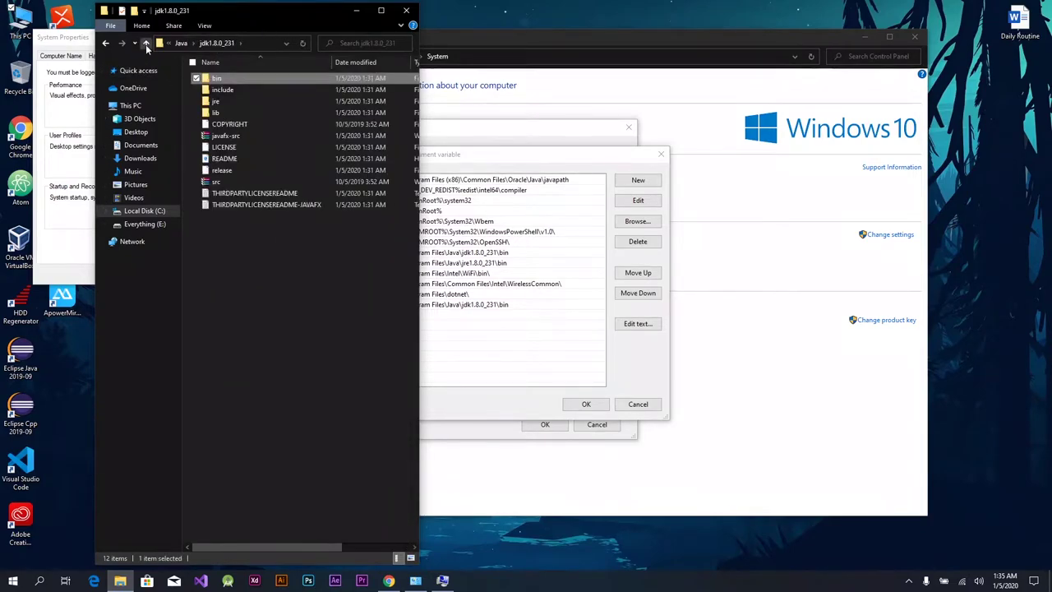
click(145, 44)
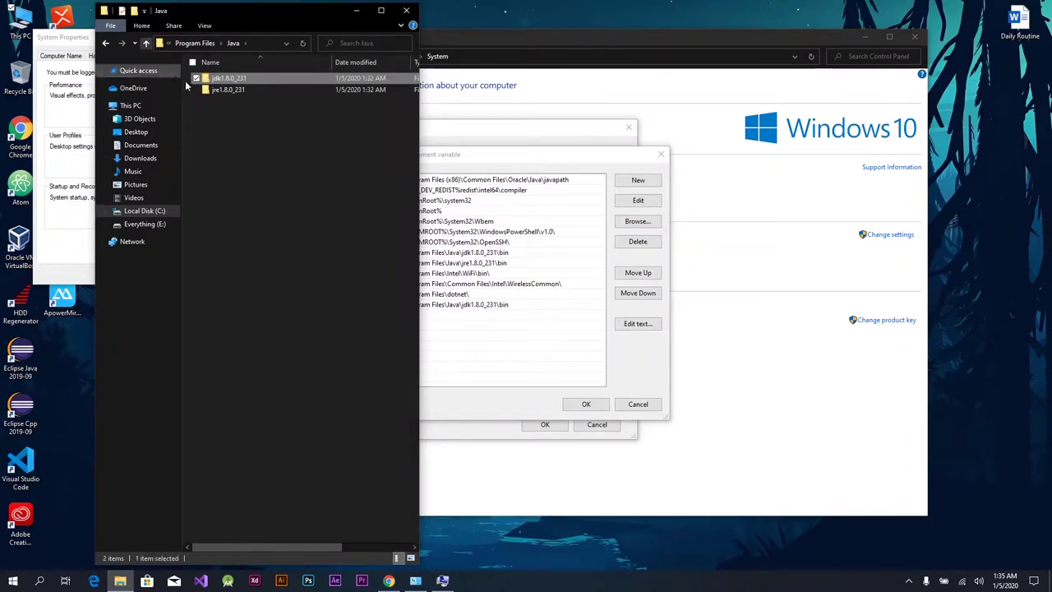
double_click(238, 90)
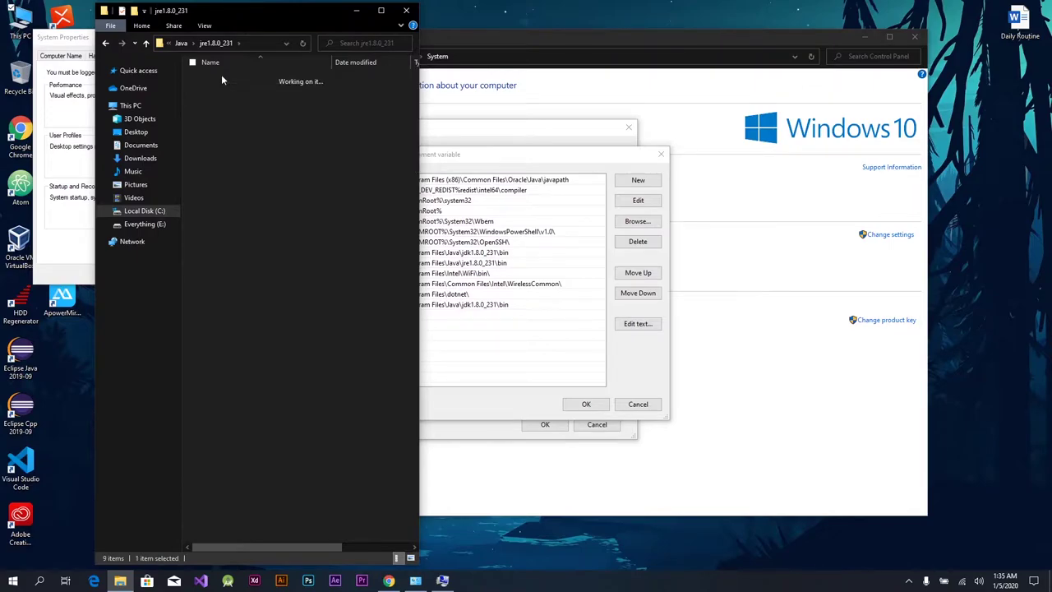
double_click(221, 78)
click(260, 42)
key(ctrl+c)
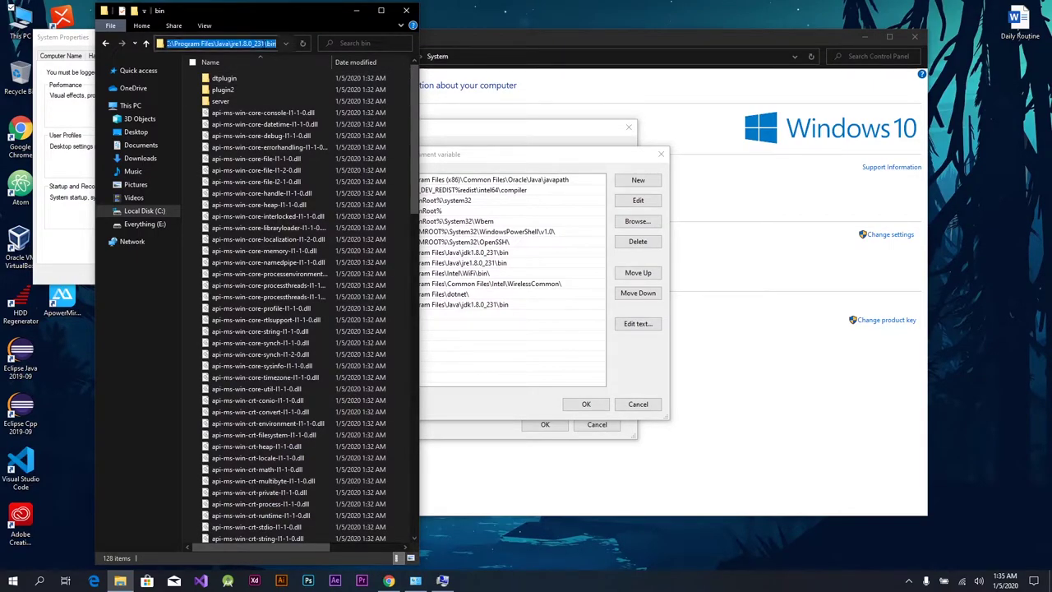
- Add C:\Program Files\Java\jre1.8.0_231\bin as a new entry in the Path system variable
click(528, 159)
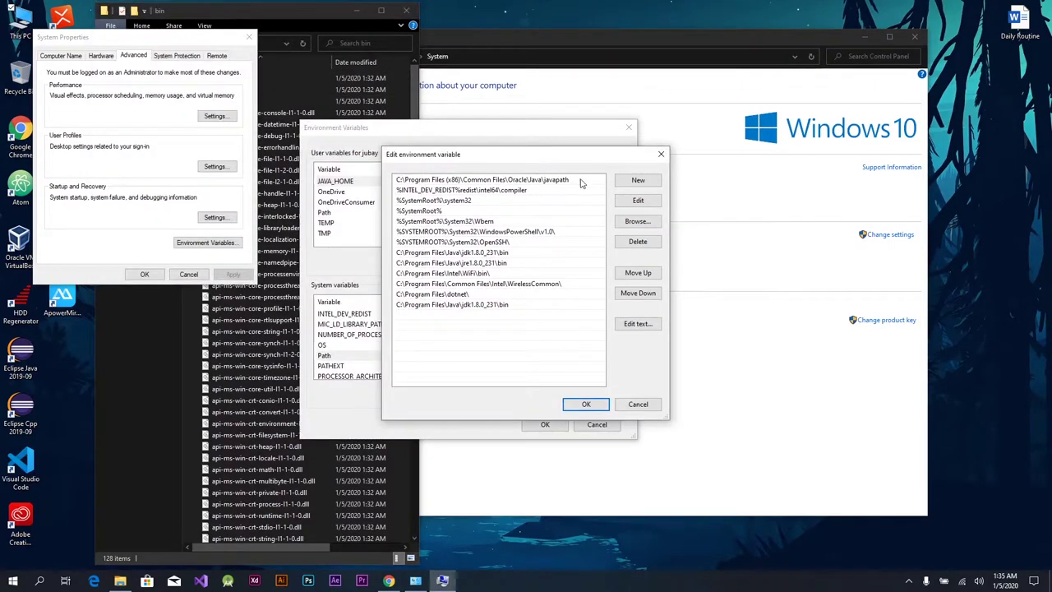
click(637, 181)
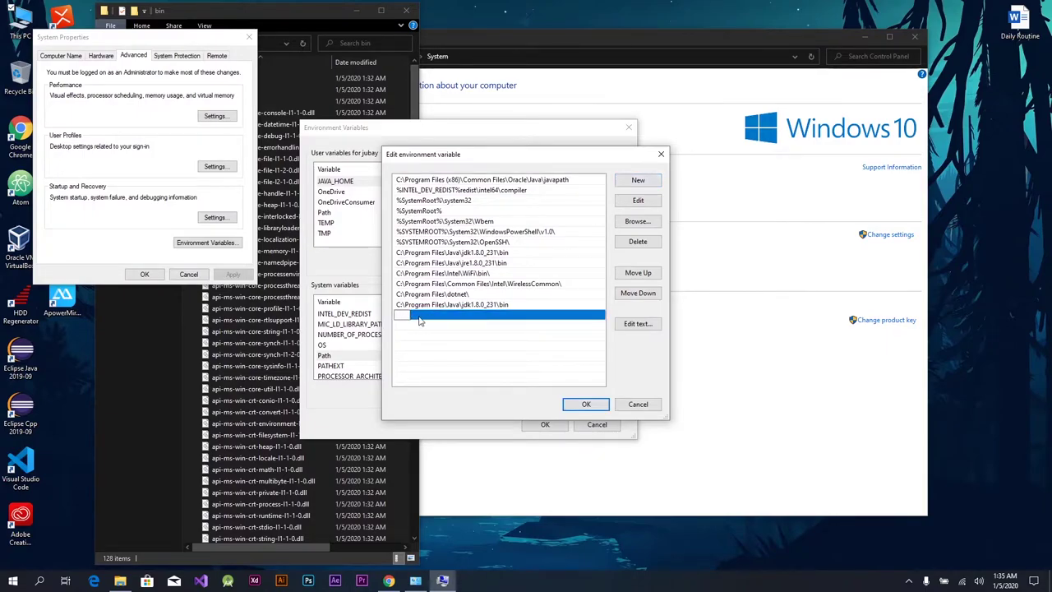
key(ctrl+v)
click(522, 363)
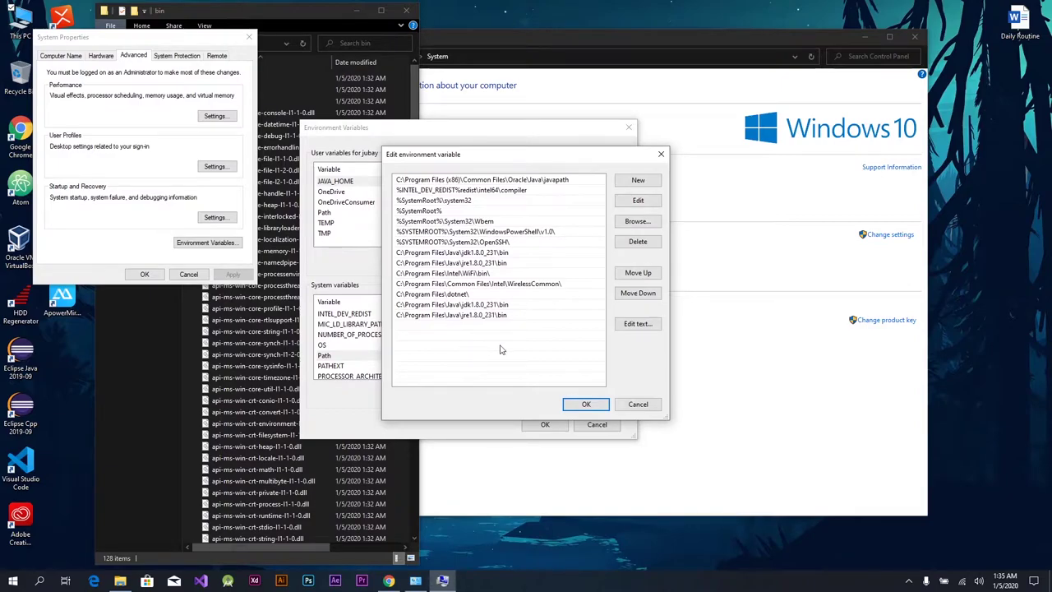
- Compare the JDK and JRE bin entries in Path and delete the duplicate pair at the end of the list
click(490, 264)
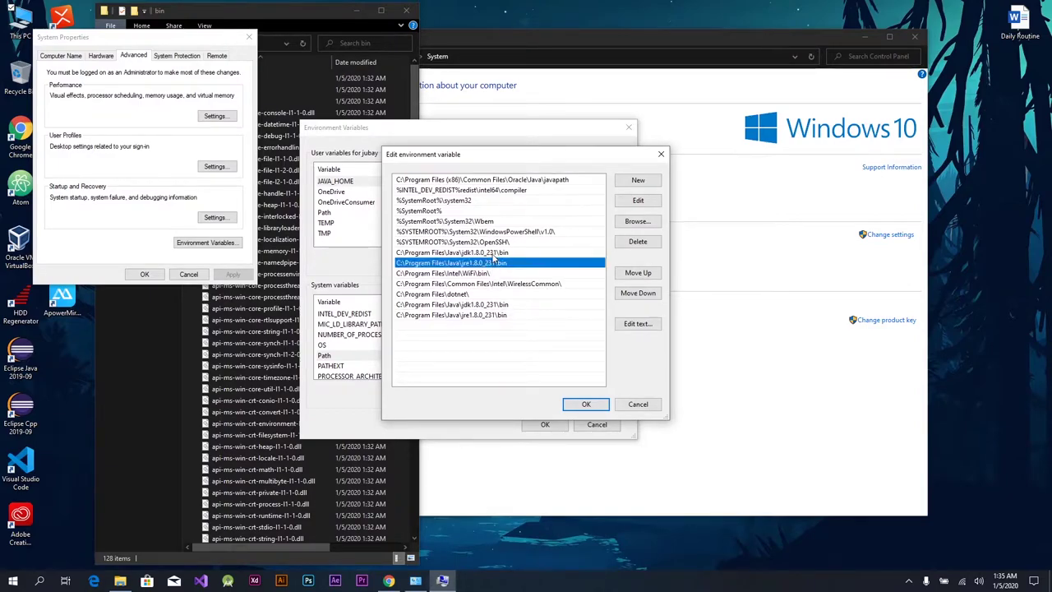
key(Up)
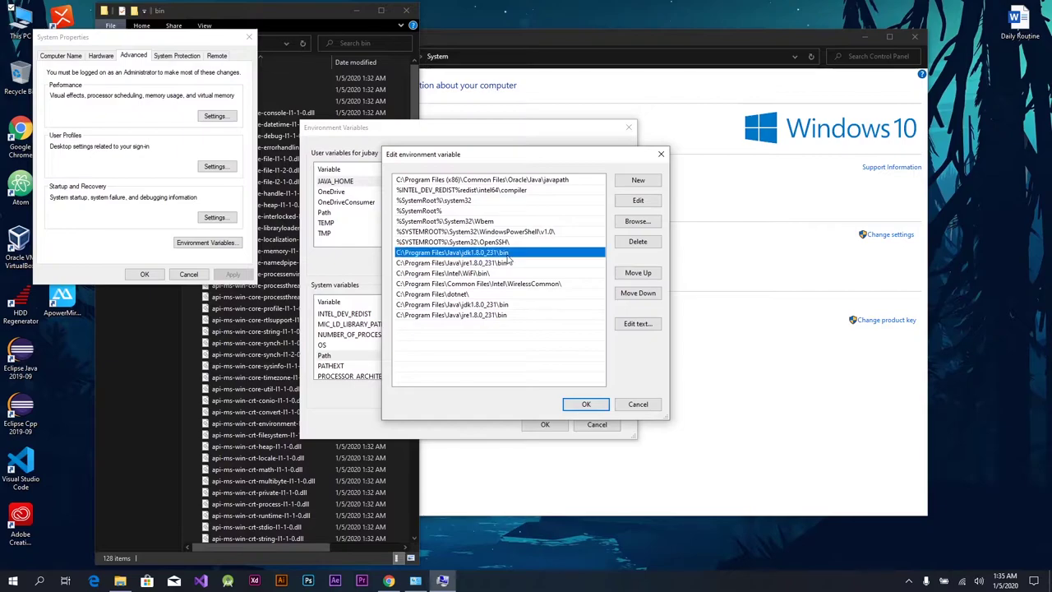
click(507, 265)
click(506, 305)
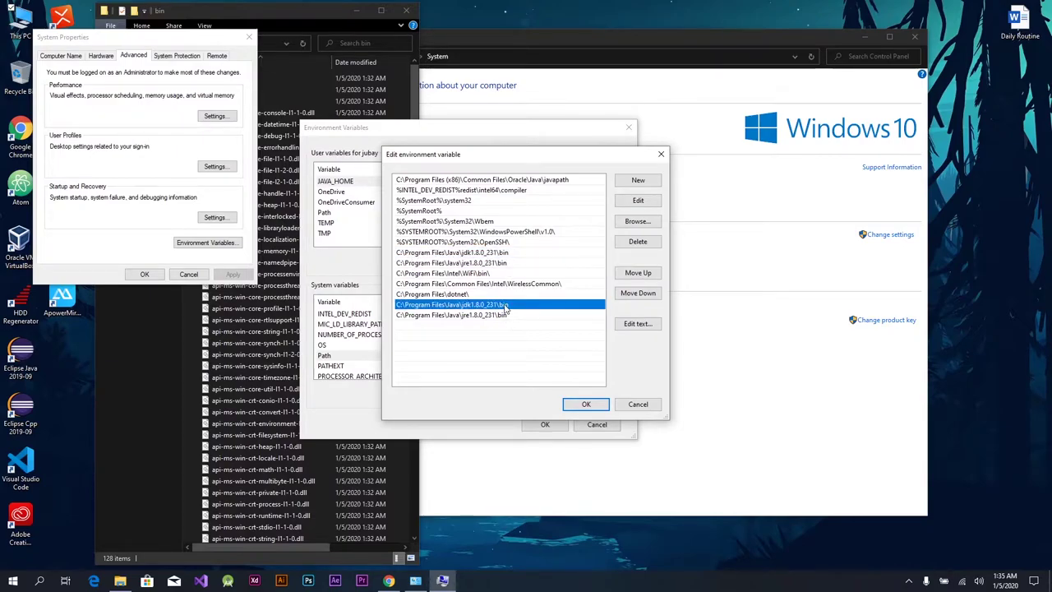
click(645, 241)
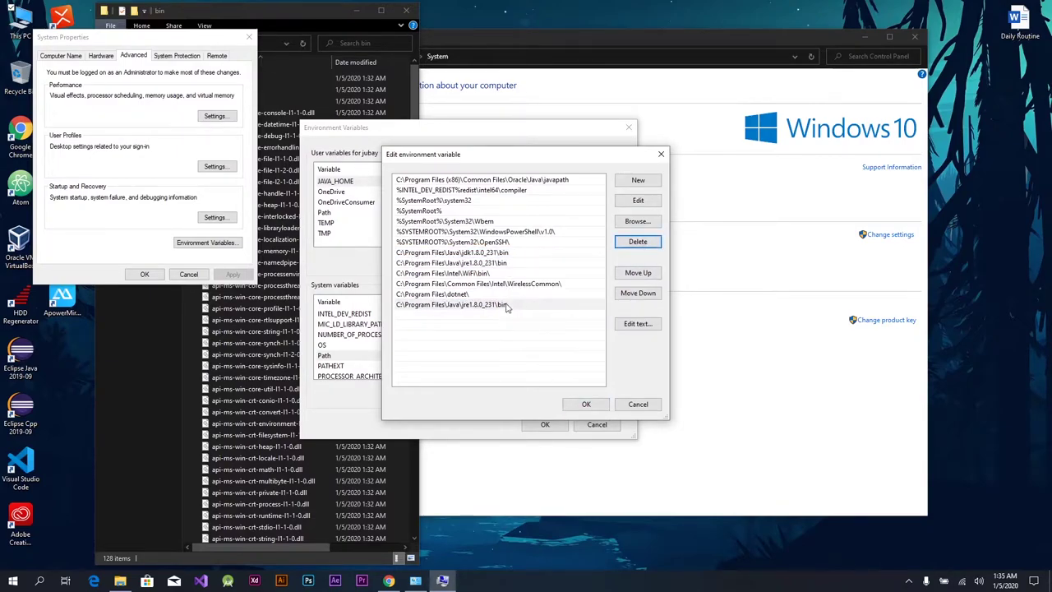
click(646, 241)
- Accept the Path edits and close the Environment Variables and System Properties dialogs with their settings applied
click(586, 404)
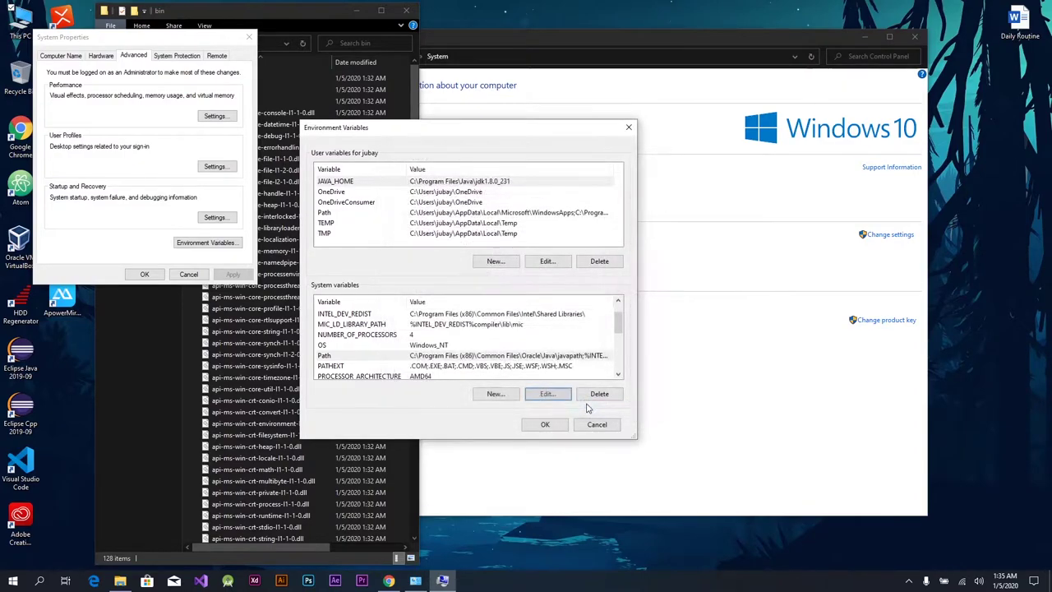
click(545, 424)
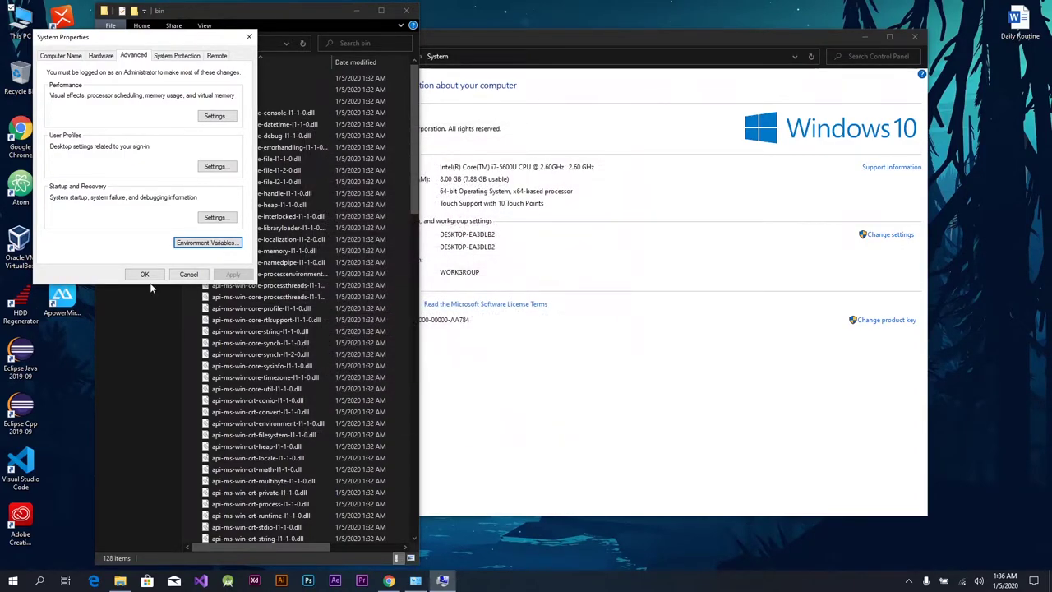
click(147, 275)
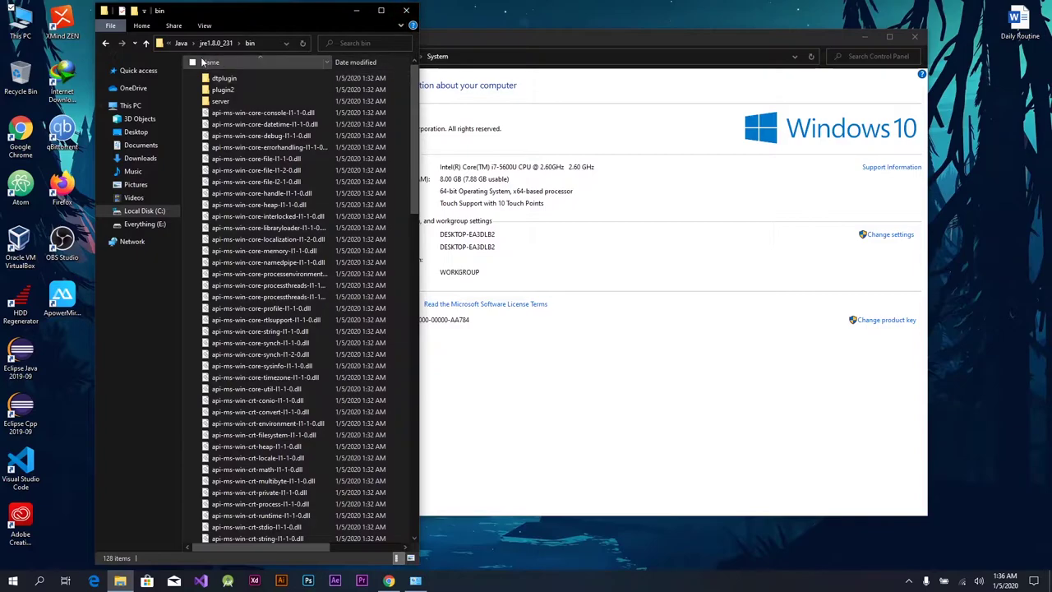
- Navigate to the bin folder inside jdk1.8.0_231 and select the javac file to inspect it
click(146, 46)
click(147, 46)
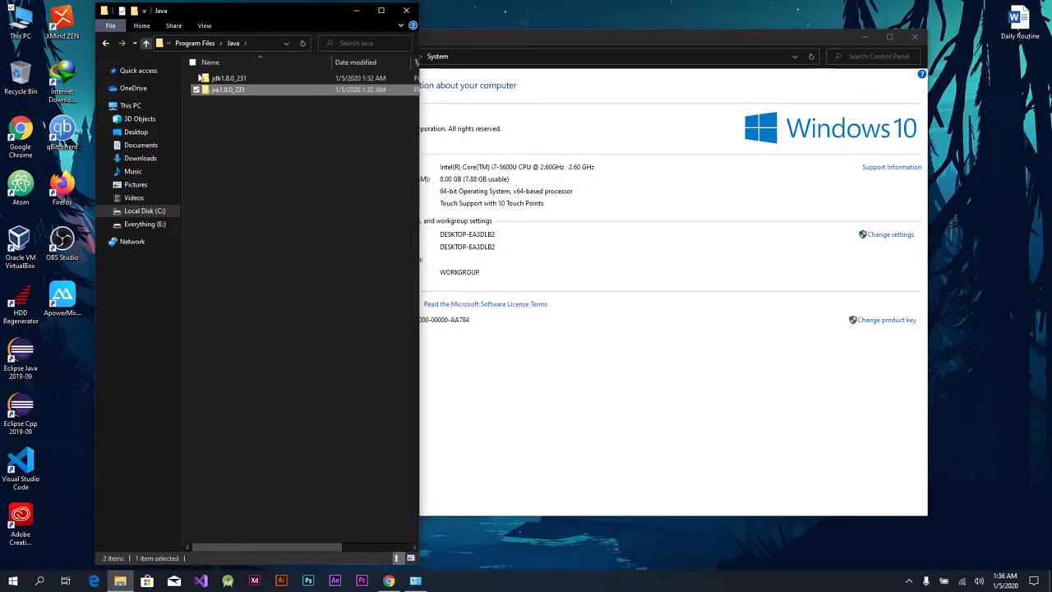
double_click(258, 77)
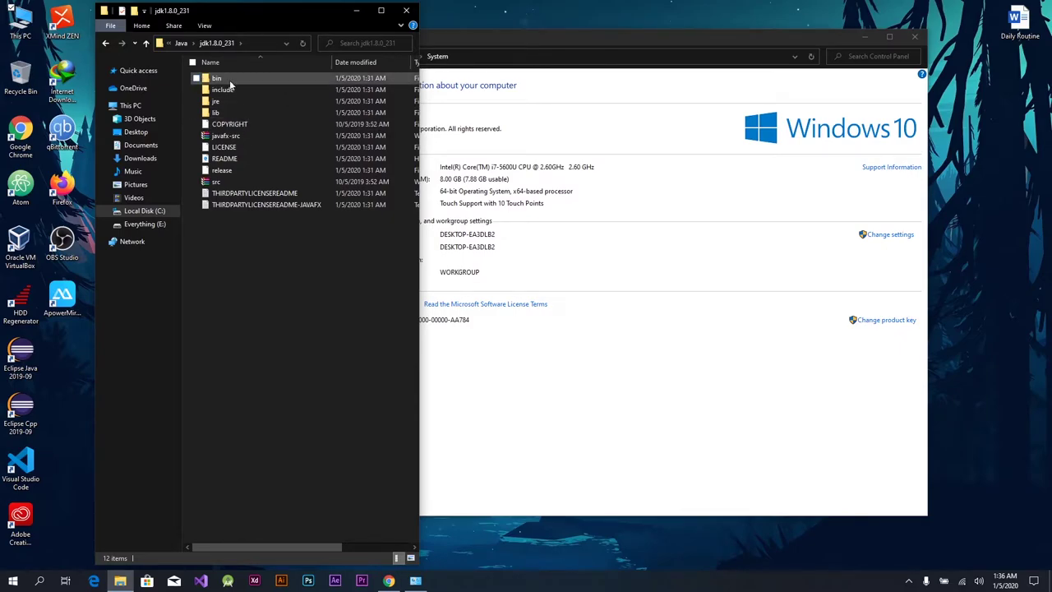
double_click(230, 79)
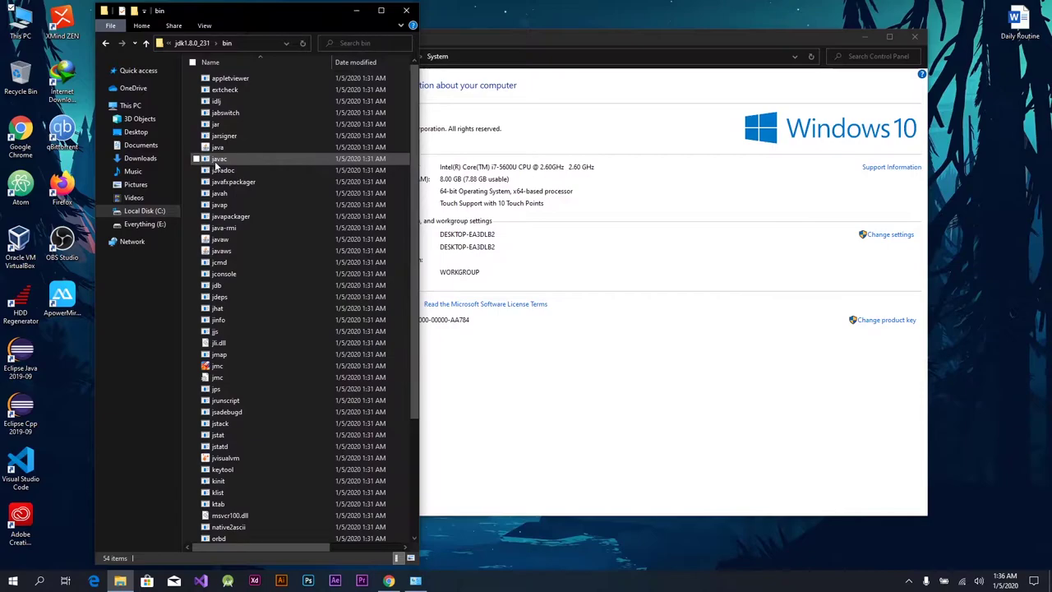
click(219, 161)
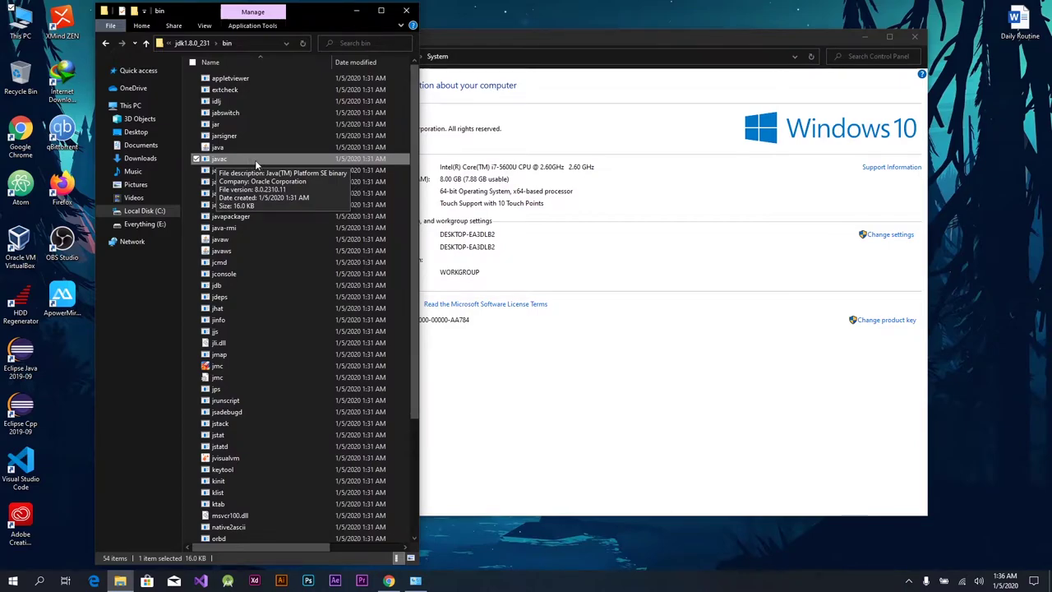
- Switch to Chrome and run a Google search for android studio in a new tab
key(super+d)
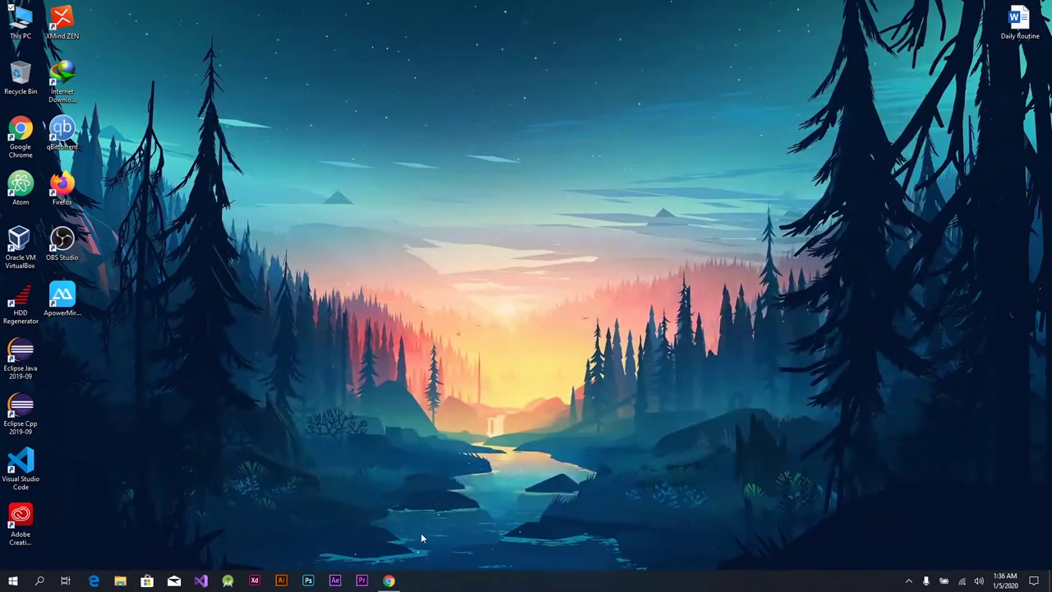
click(390, 581)
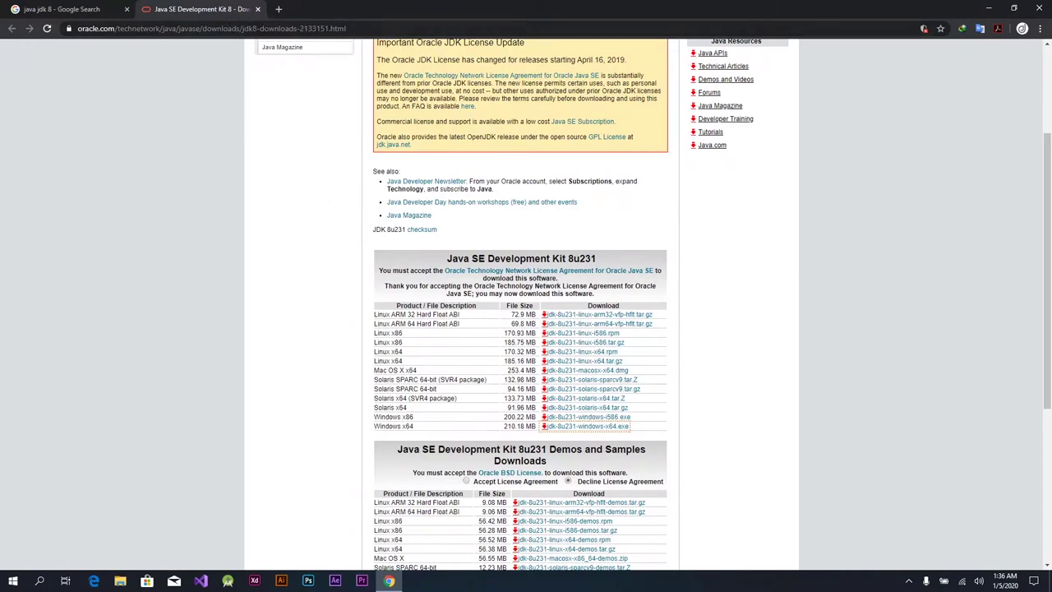
click(278, 9)
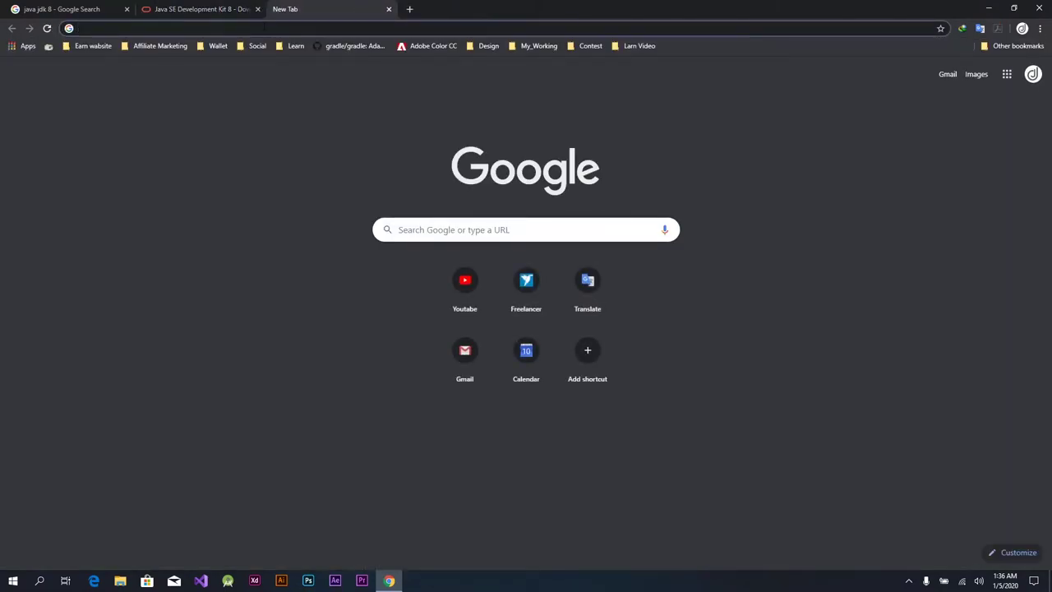
text(SO)
key(BackSpace)
key(BackSpace)
key(BackSpace)
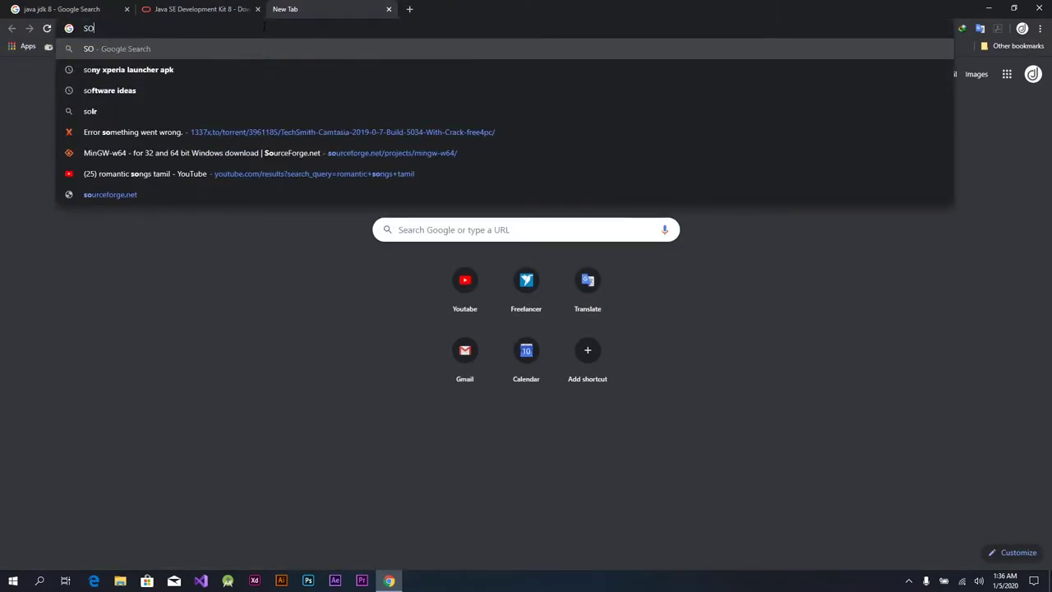
text(AND)
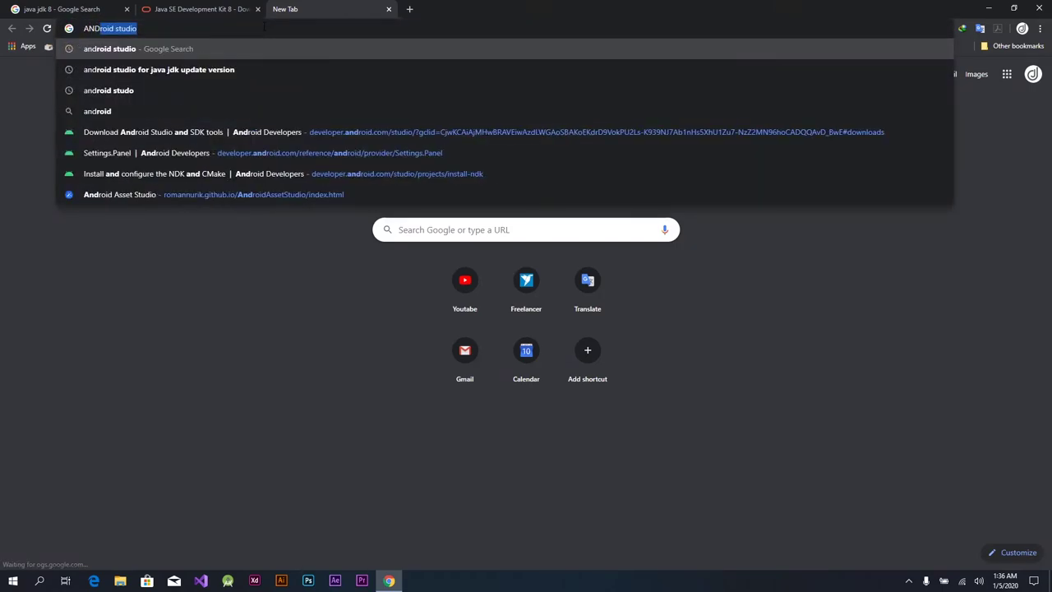
key(Return)
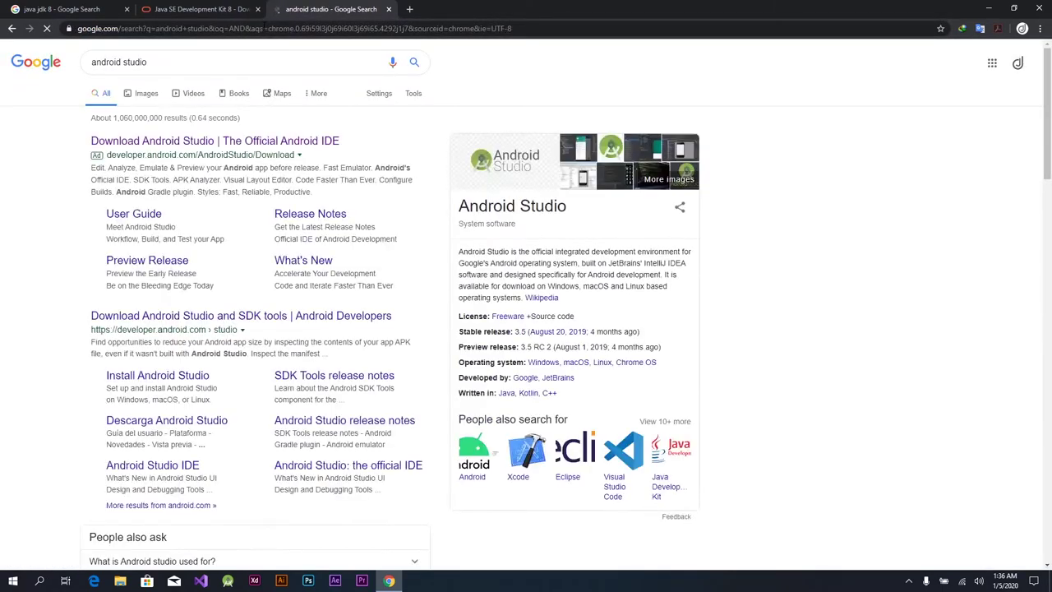
- Open the official Download Android Studio search result in a separate tab and bring that tab to the front
right_click(237, 143)
click(311, 158)
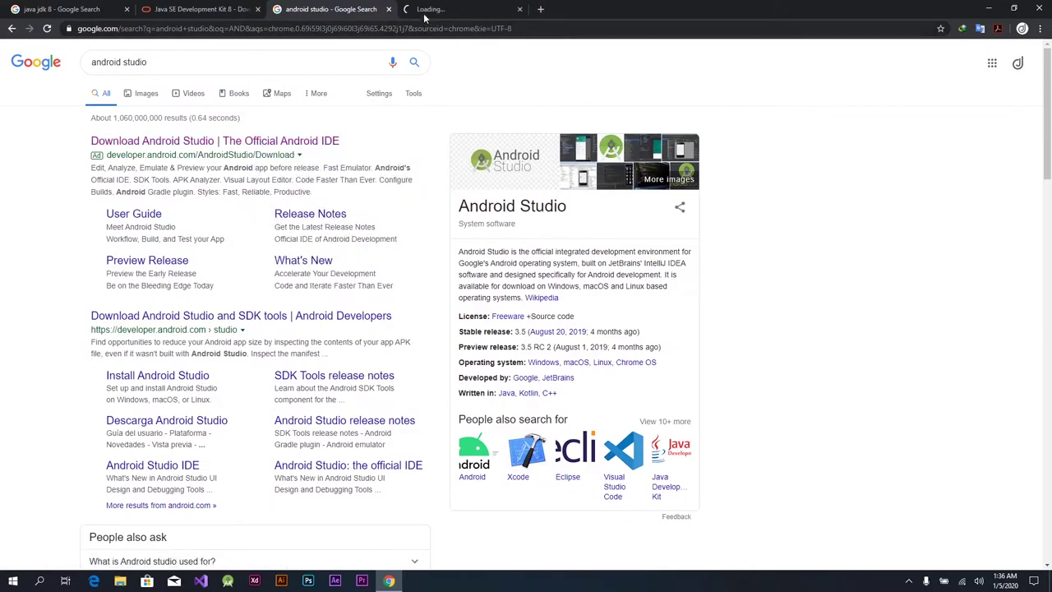
click(434, 9)
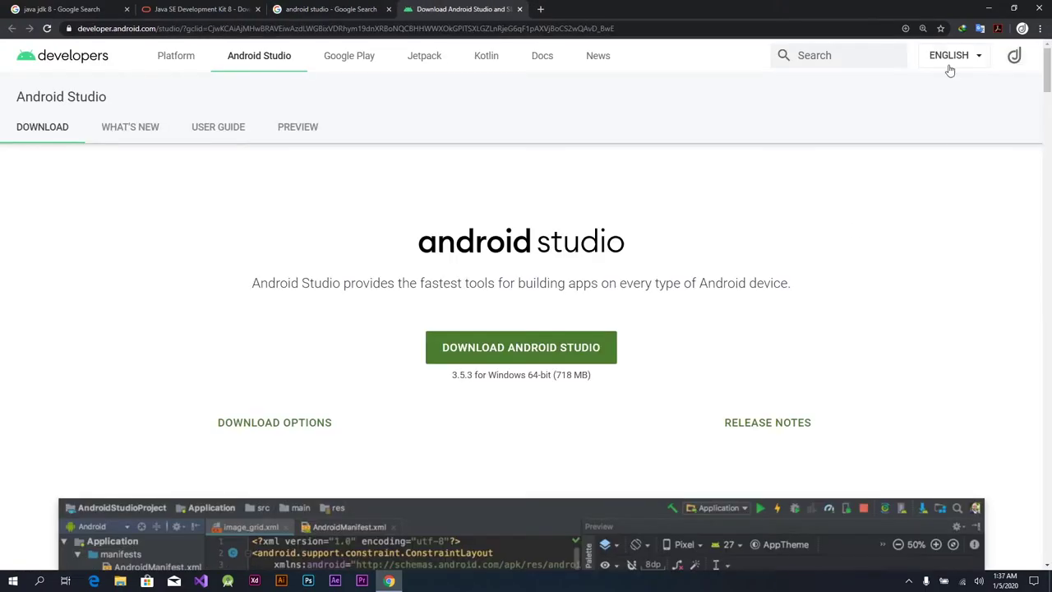
- View this PC's system properties to check the system type and installed memory, and close the System window
click(989, 9)
right_click(12, 9)
click(63, 153)
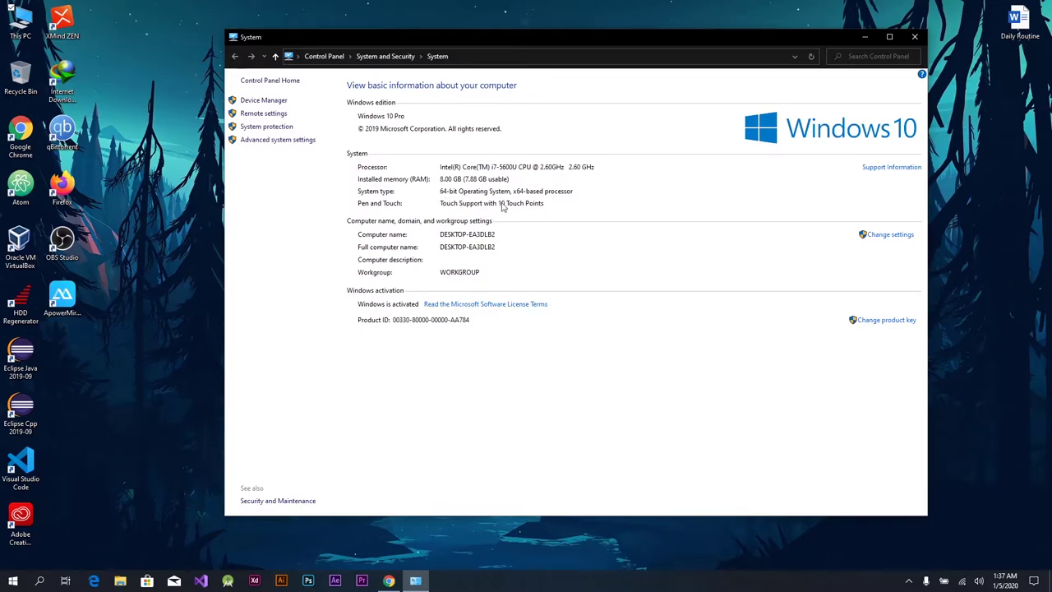
click(915, 38)
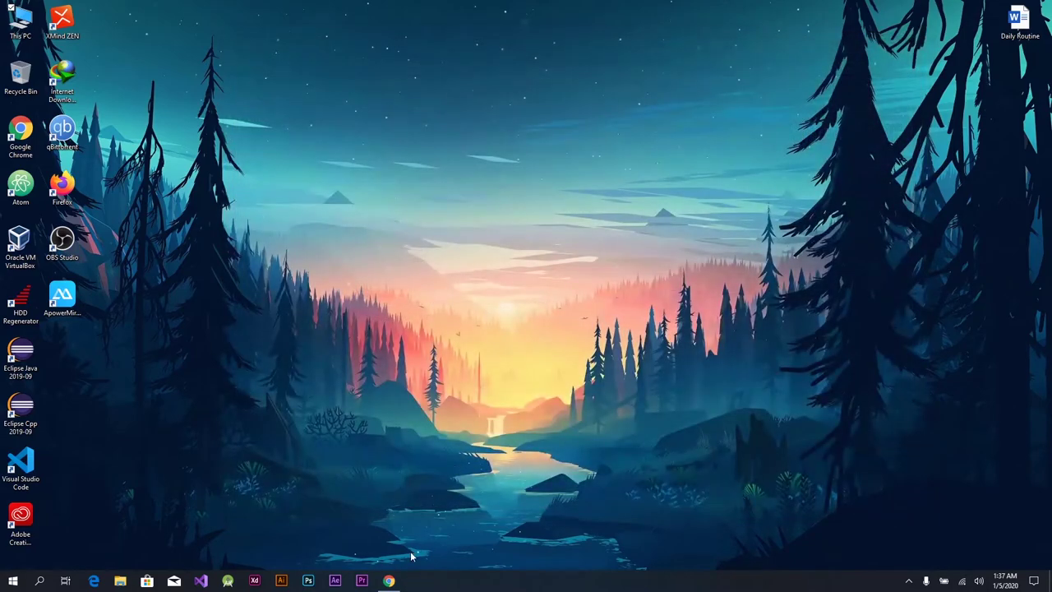
- Return to Chrome, review the Android Studio download packages and system requirements for each platform, and minimize the browser
click(389, 580)
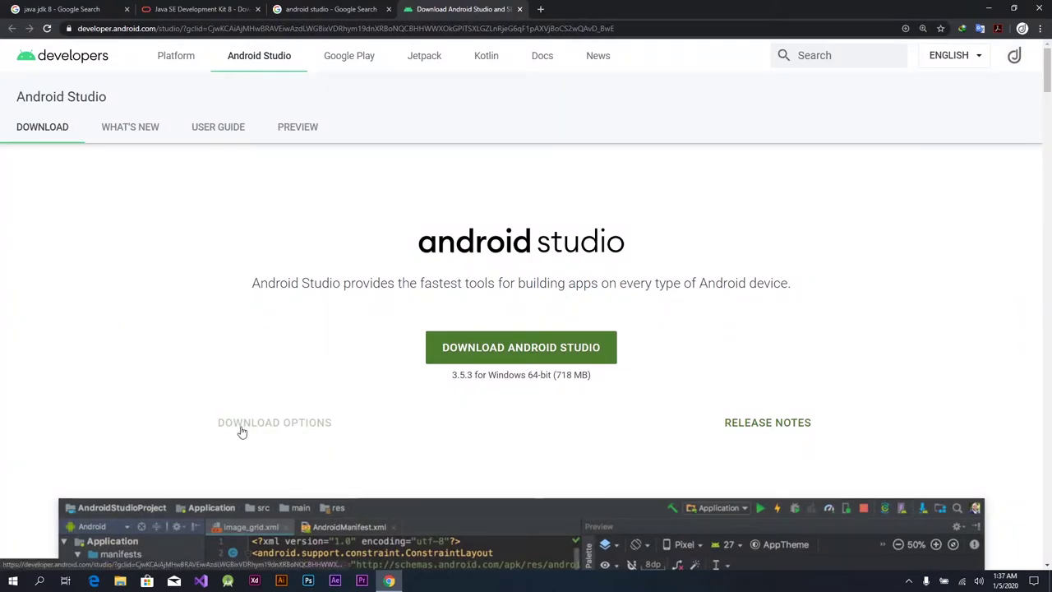
click(291, 427)
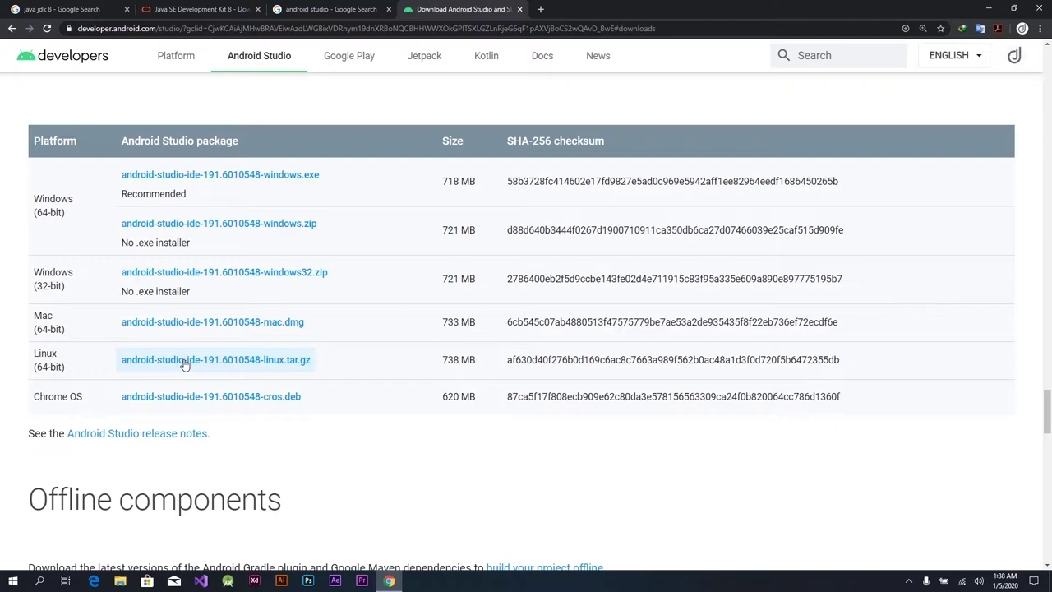
scroll(185, 364, down, 15)
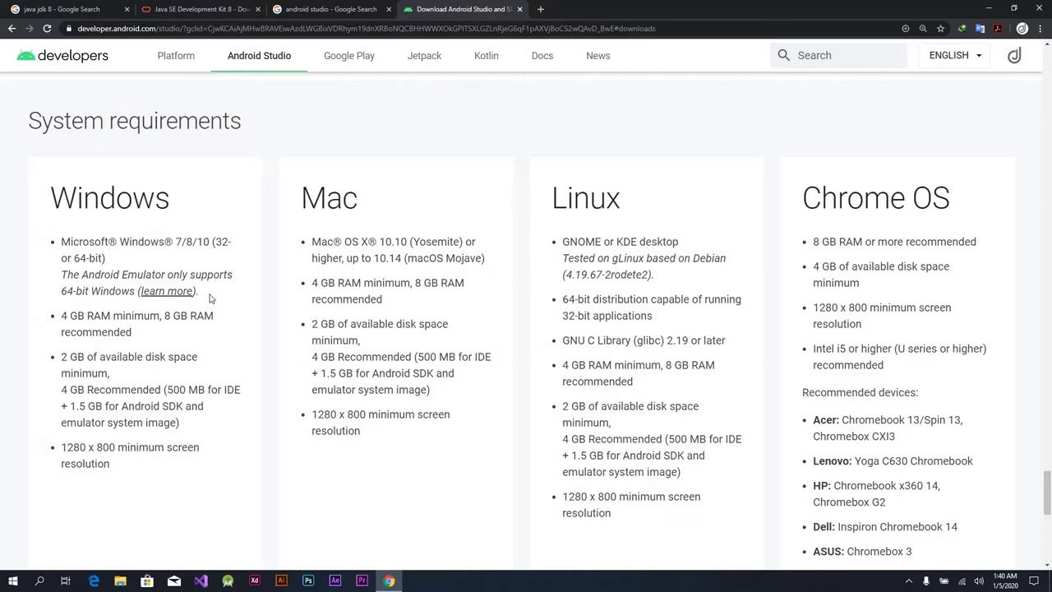
scroll(271, 427, up, 8)
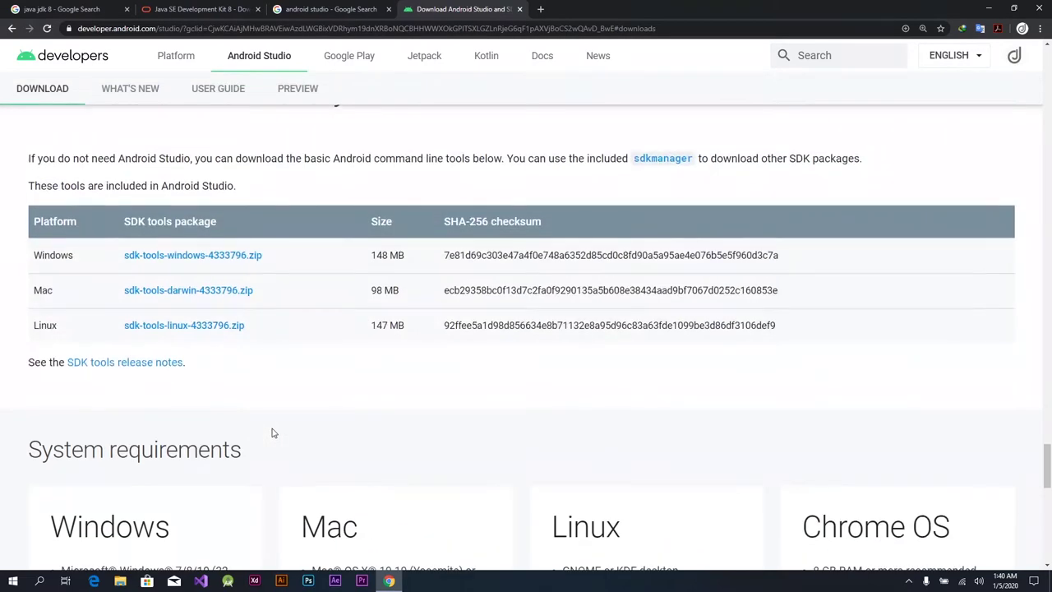
scroll(275, 427, up, 15)
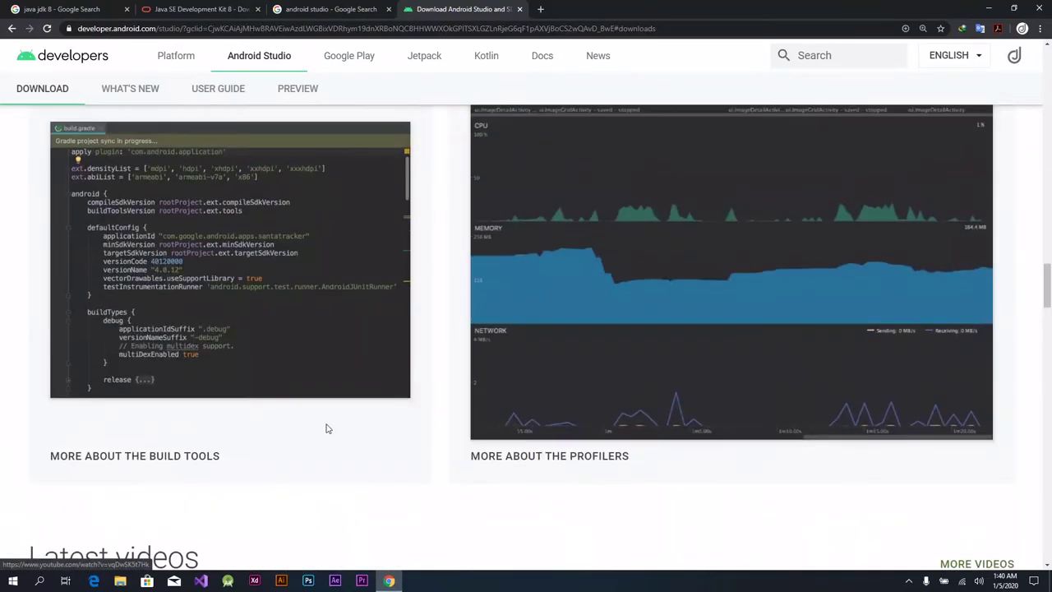
scroll(328, 429, up, 12)
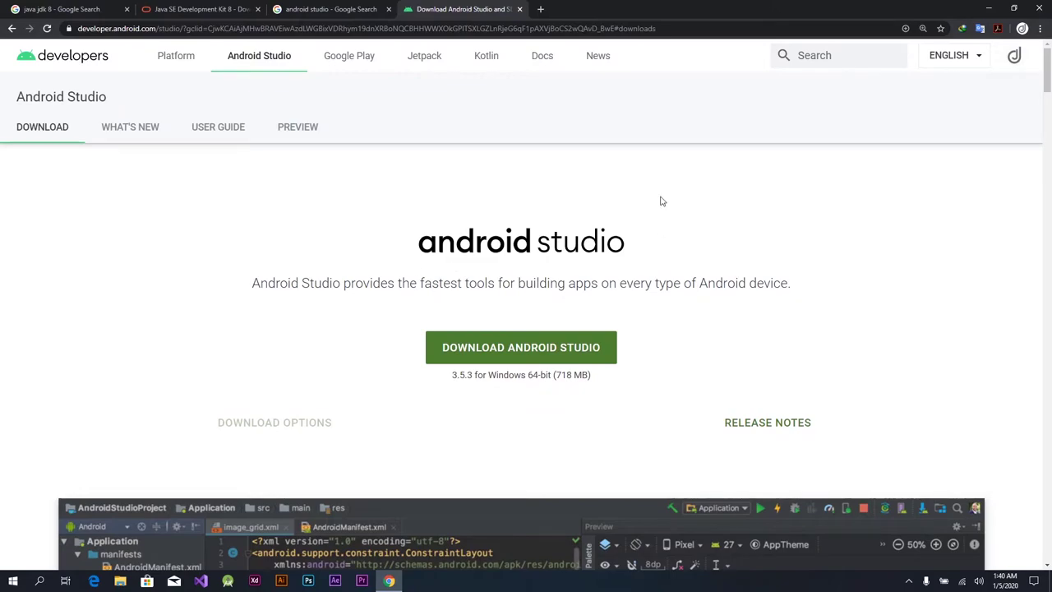
click(992, 9)
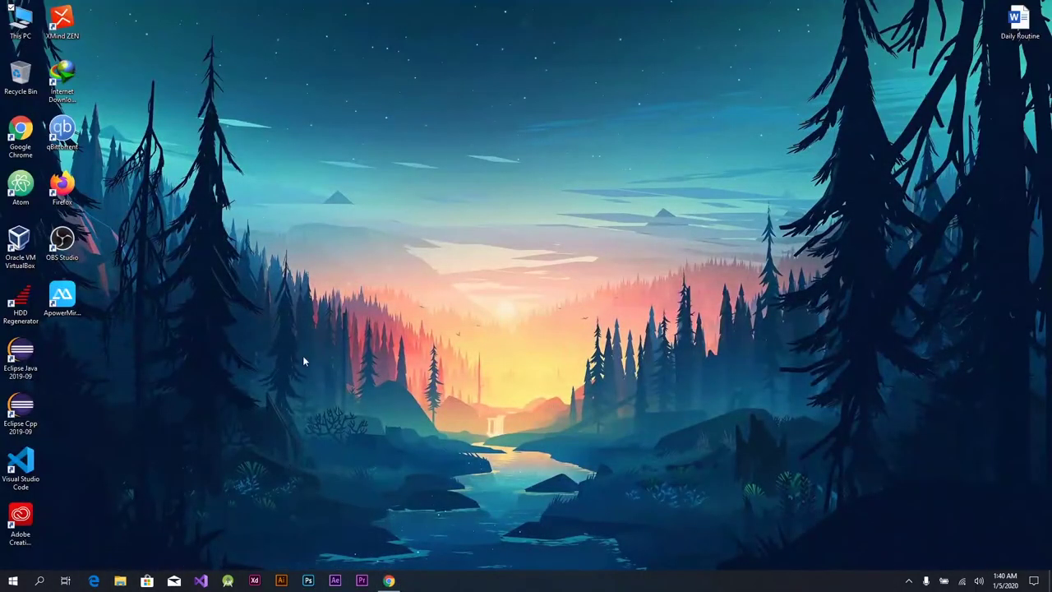
- Launch Android Studio, look through the SDK Manager's SDK Platforms and SDK Tools lists, and close it without changes
click(228, 580)
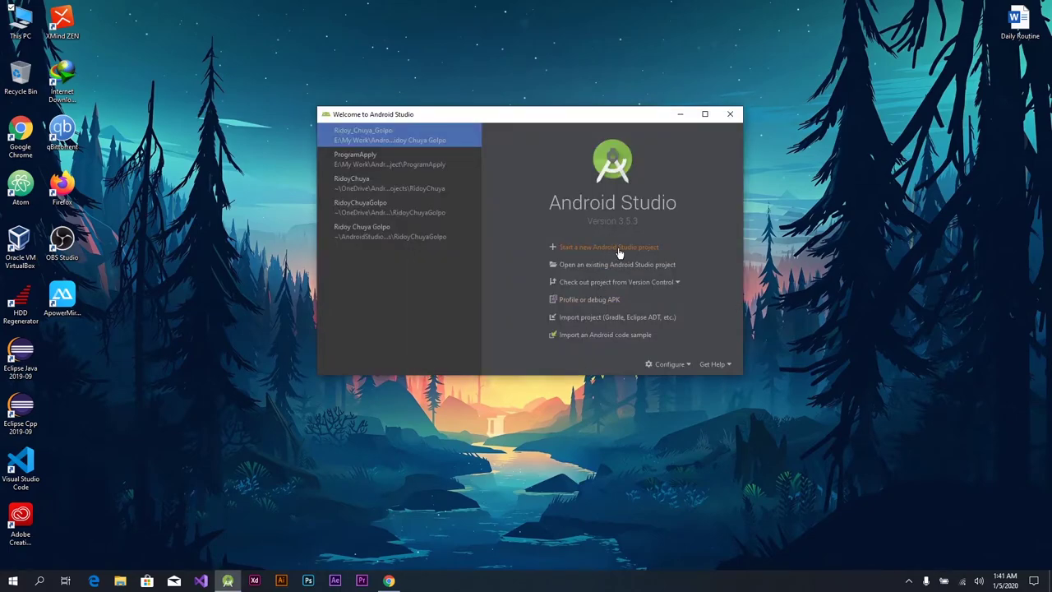
click(689, 365)
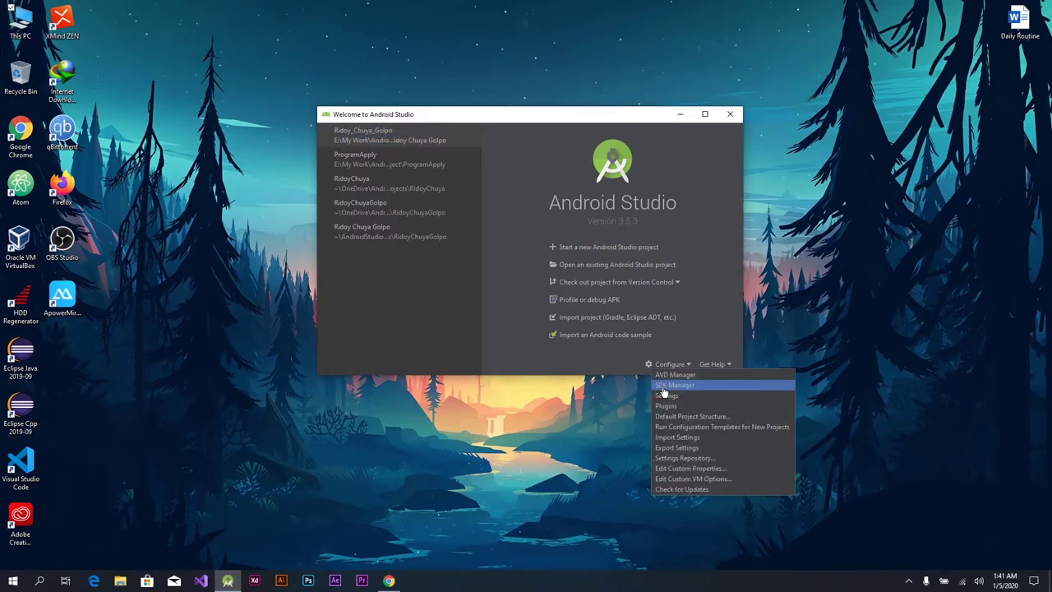
click(693, 386)
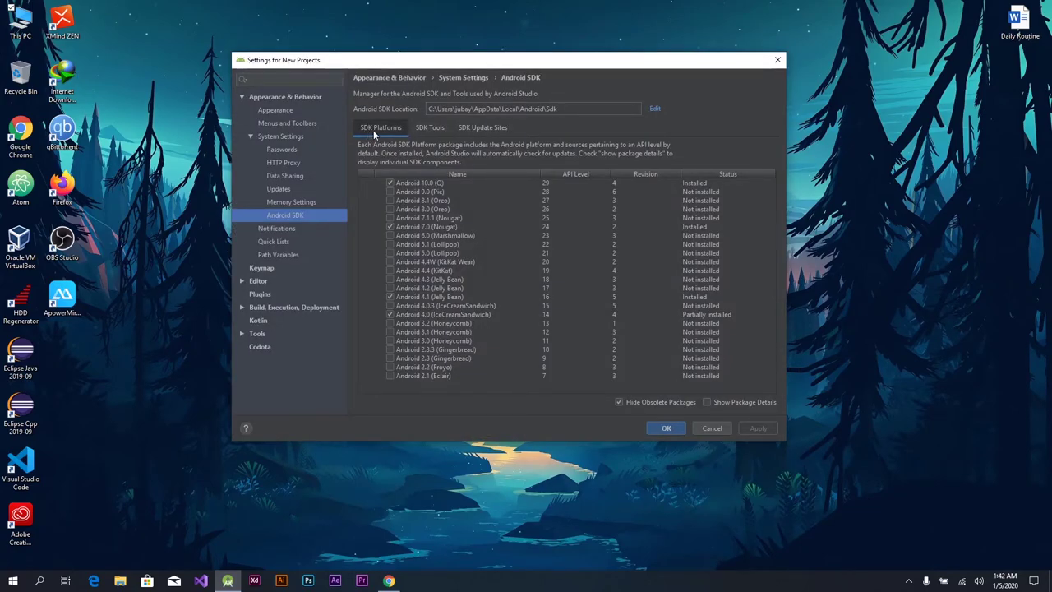
click(430, 128)
click(379, 130)
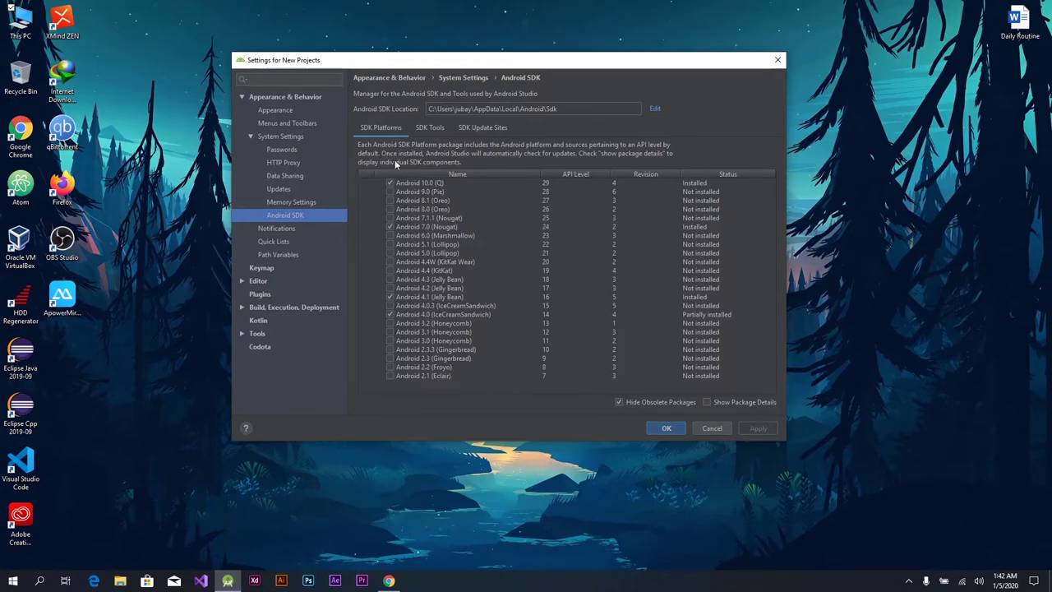
click(712, 429)
- Examine the minimum API level choices for a new Empty Activity project, keep API 16: Android 4.1 (Jelly Bean), and cancel the project setup
click(578, 244)
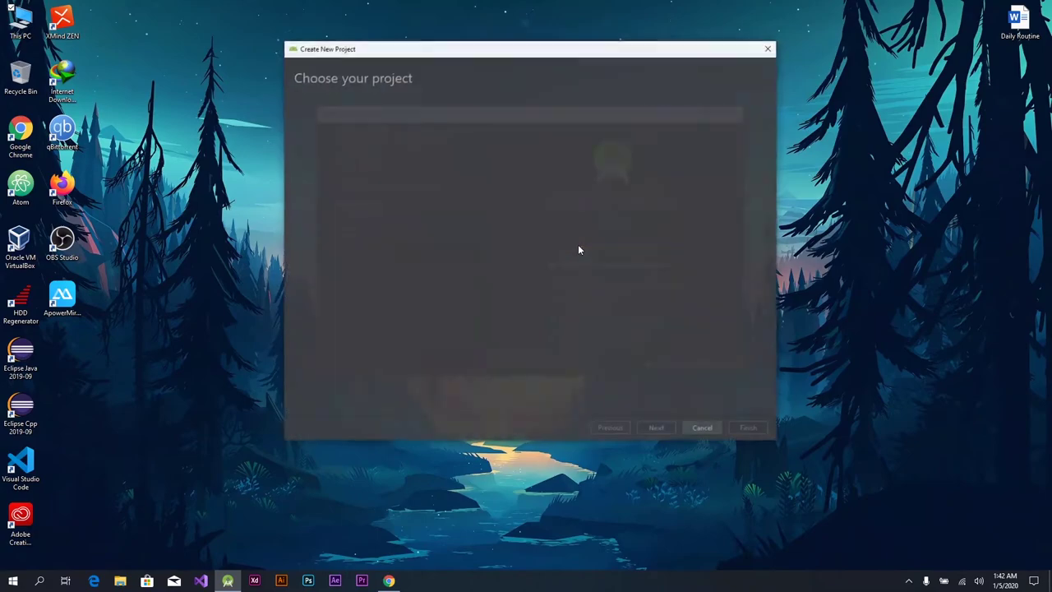
click(656, 428)
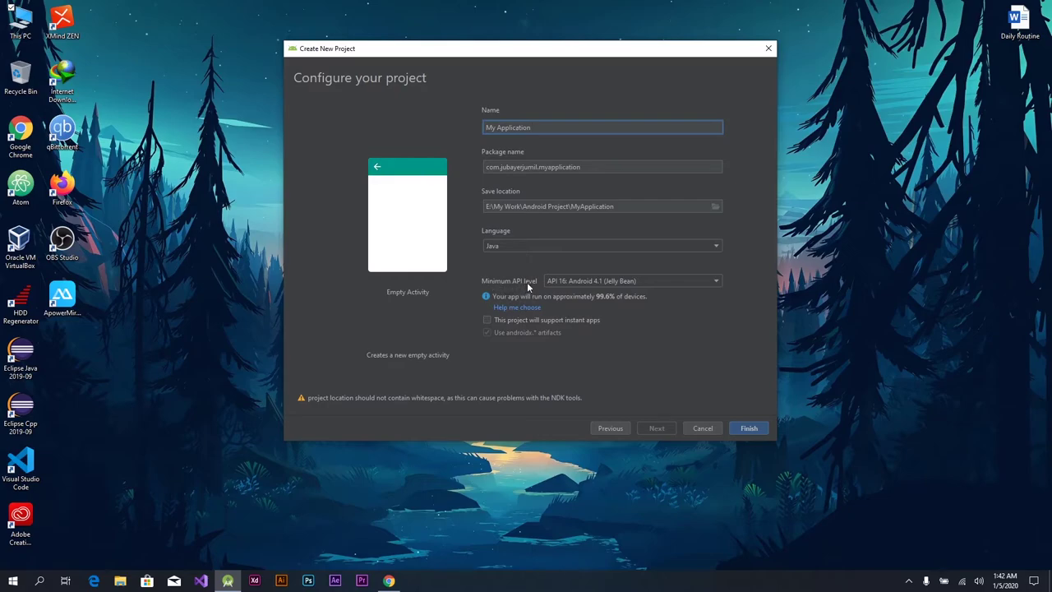
click(615, 281)
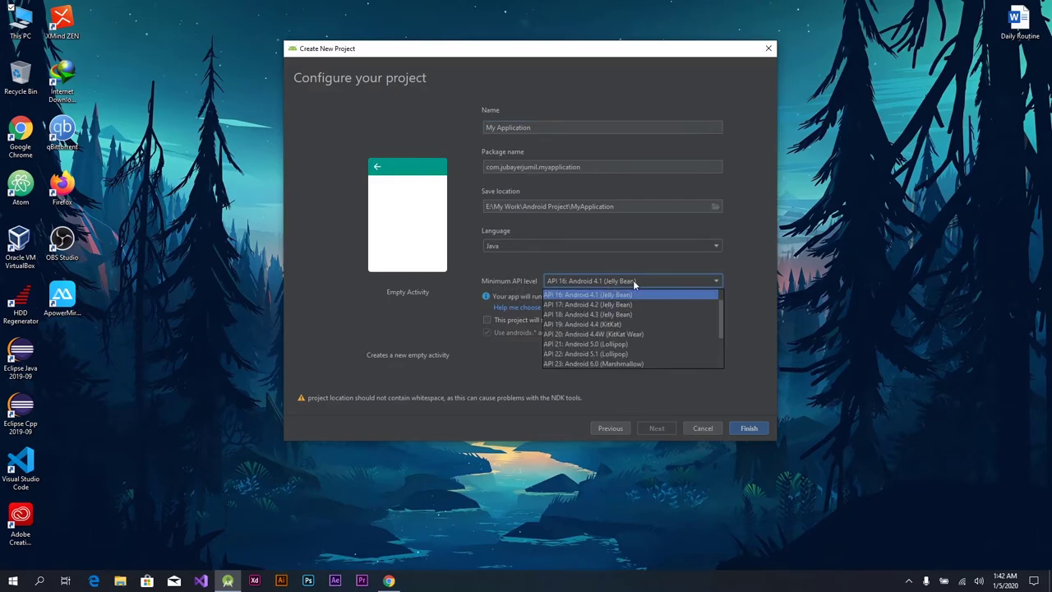
drag(718, 312, 718, 304)
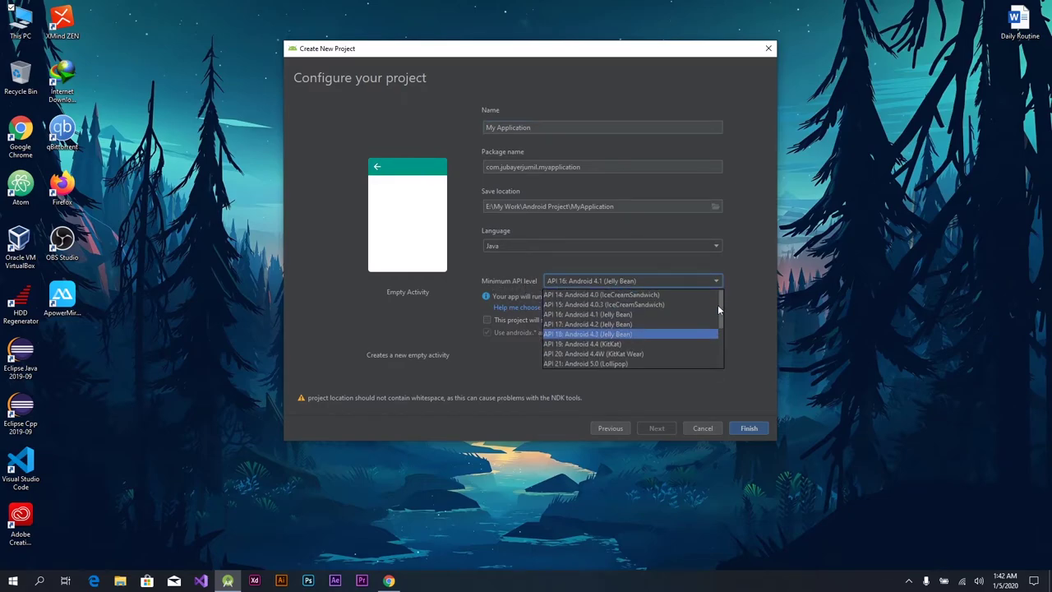
click(623, 315)
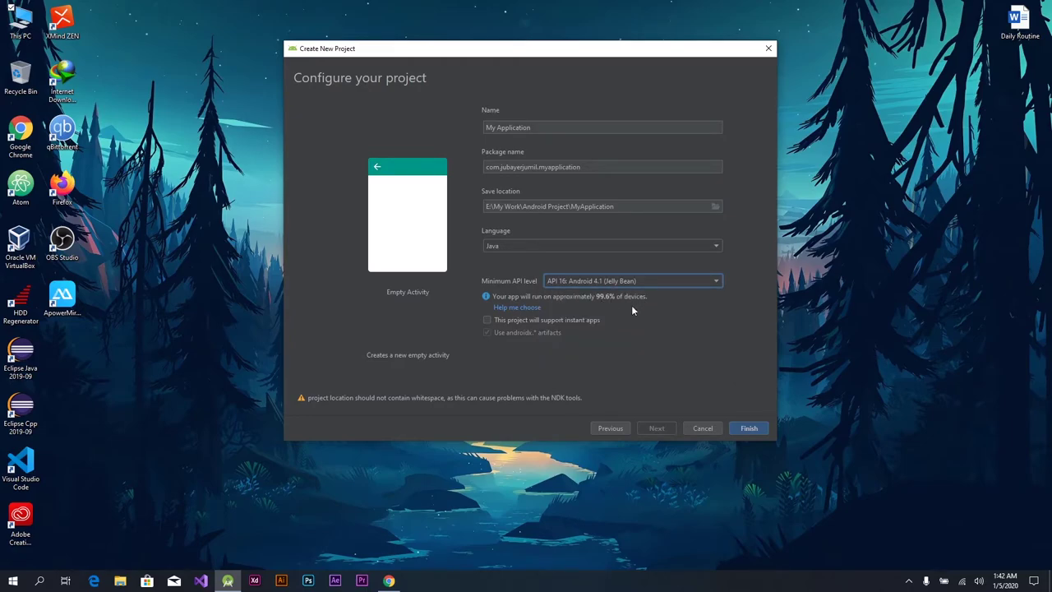
click(716, 280)
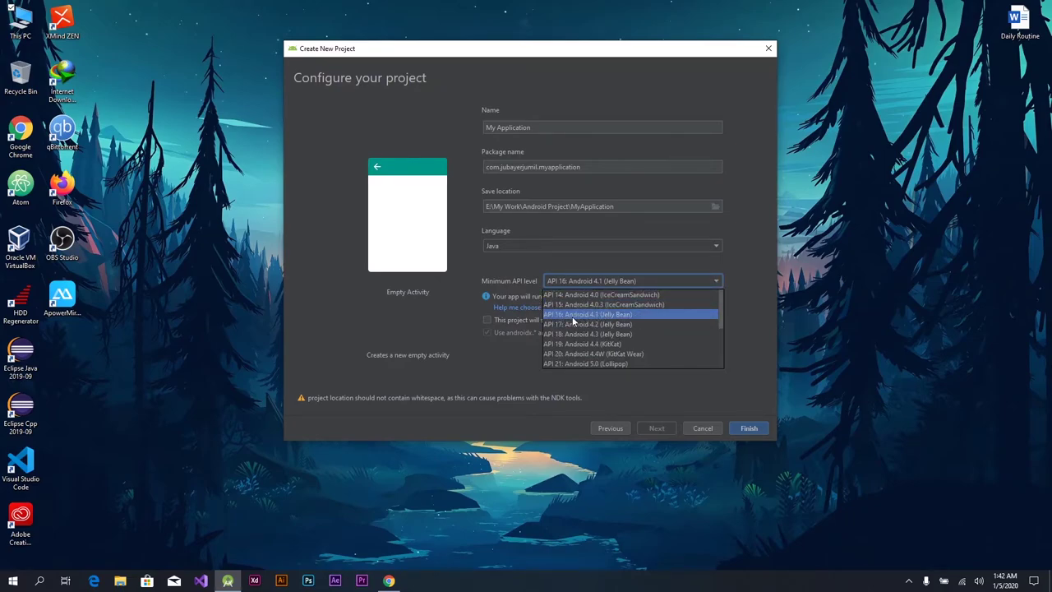
click(640, 317)
click(702, 429)
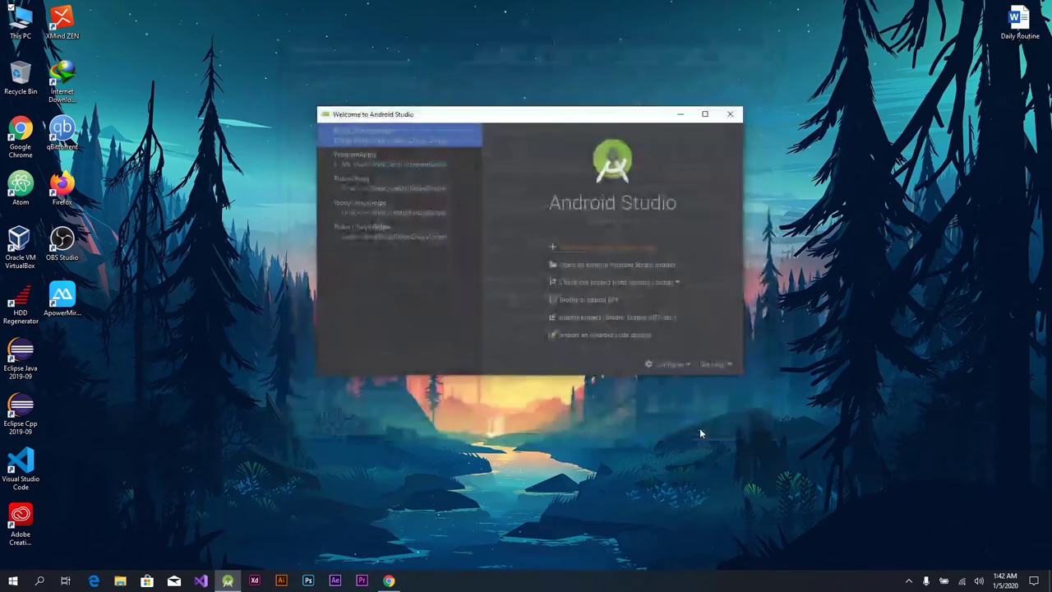
- Reopen the SDK Manager and check the Android 4.1 (Jelly Bean), 6.0 (Marshmallow) and 7.0 (Nougat) platform entries
click(670, 364)
click(676, 387)
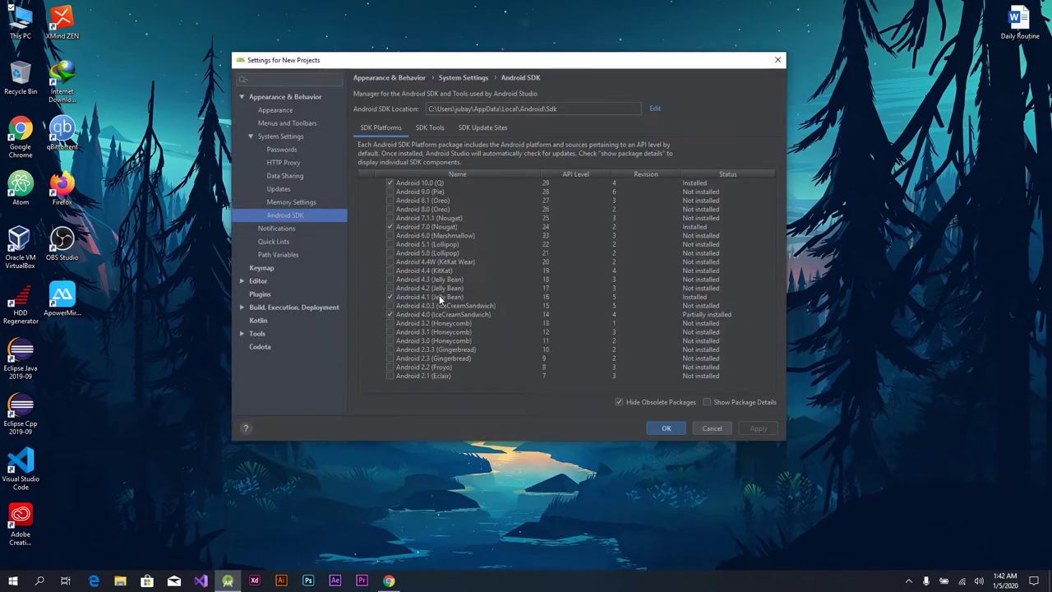
click(447, 297)
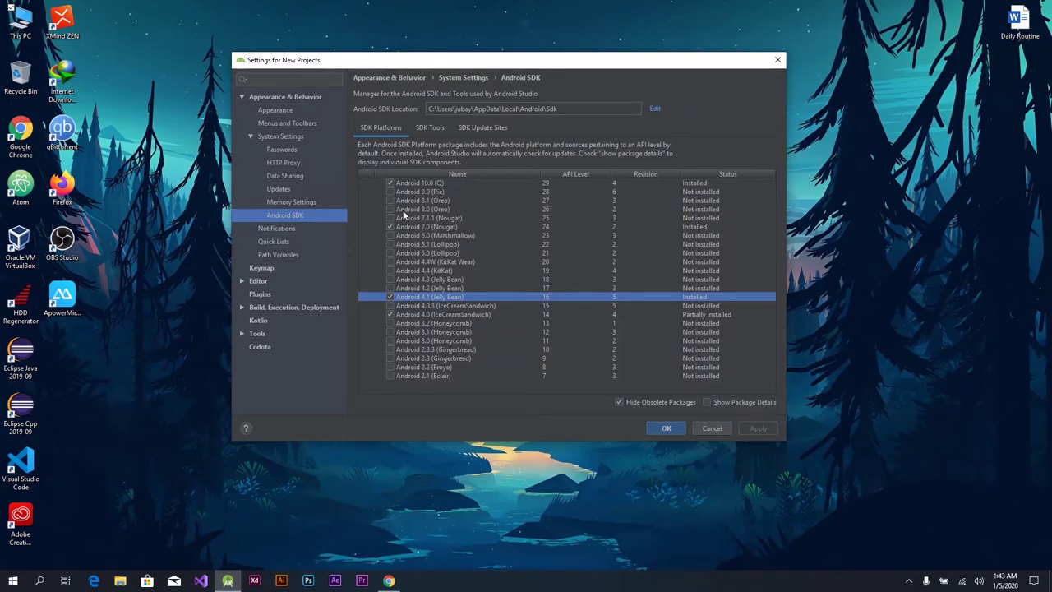
click(444, 235)
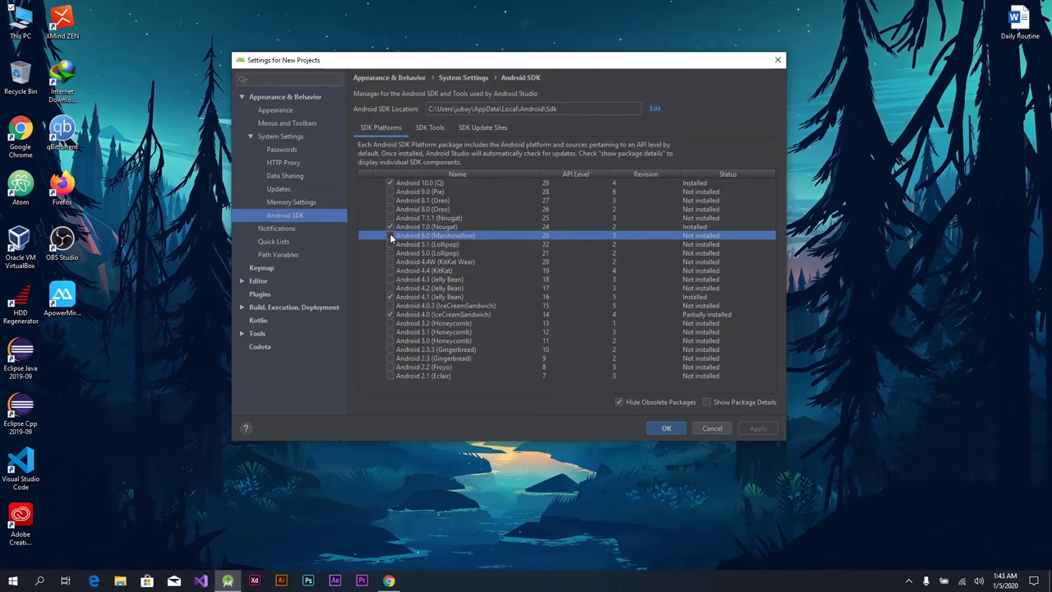
click(444, 228)
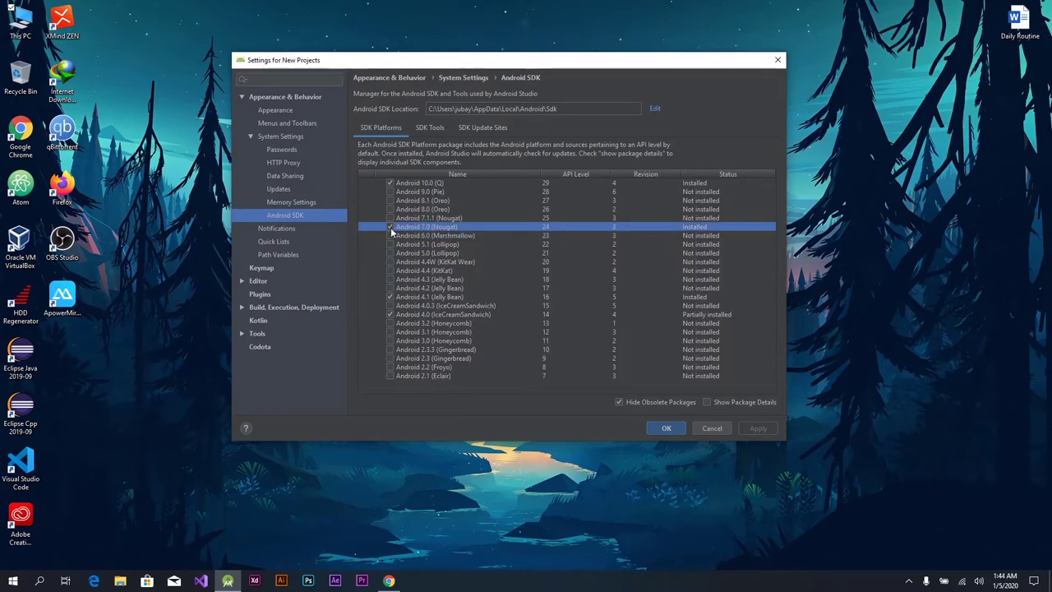
- Review the SDK Tools list and inspect the Android SDK Location path
click(436, 129)
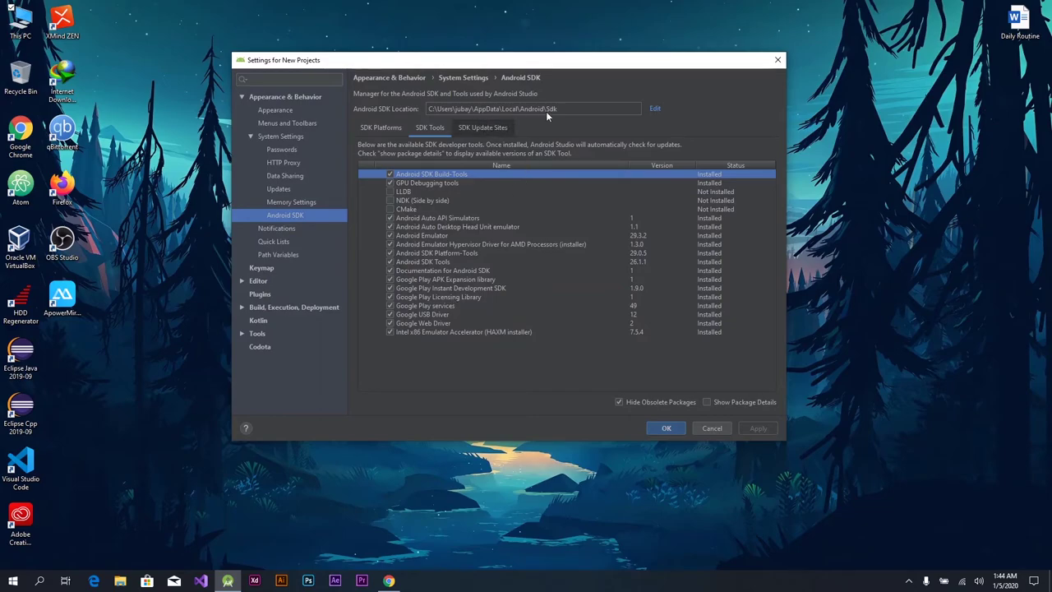
click(581, 110)
drag(526, 110, 409, 115)
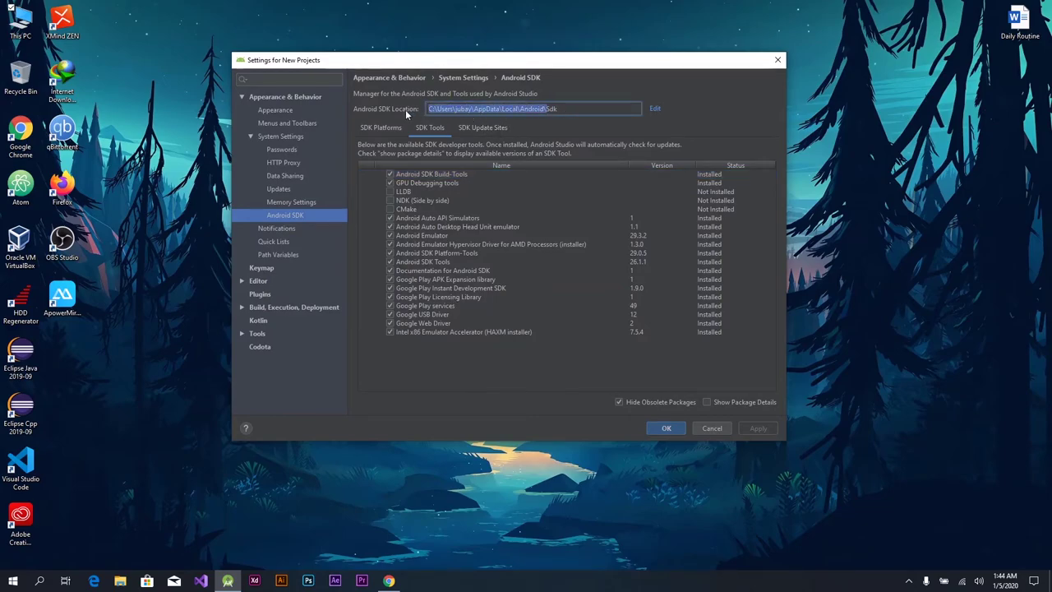
click(564, 107)
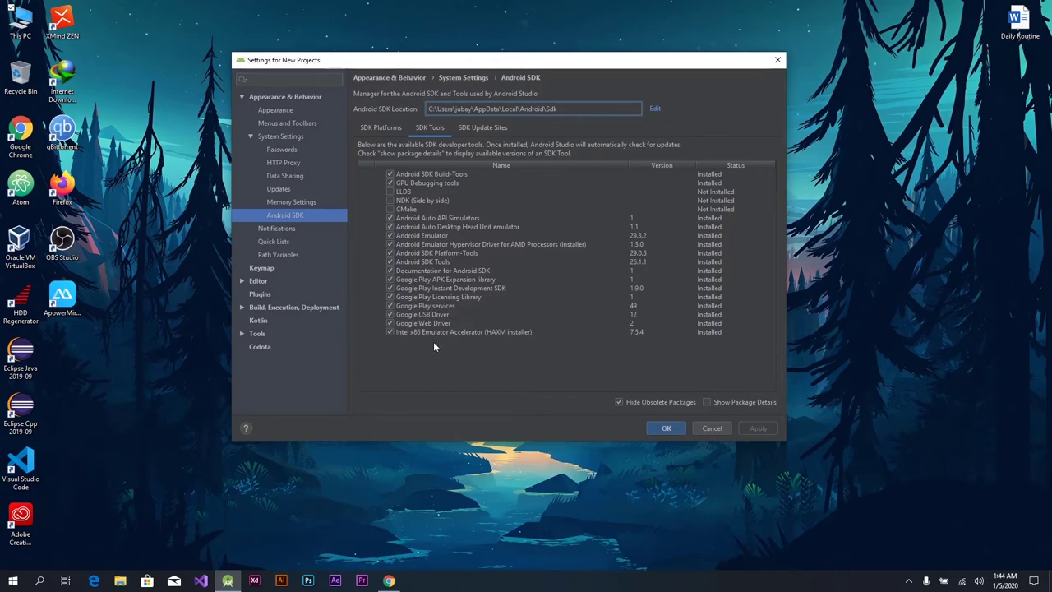
- Review the SDK Tools entries, including Android SDK Build-Tools, GPU Debugging tools, Android Emulator, Platform-Tools, the HAXM installer and NDK
click(462, 172)
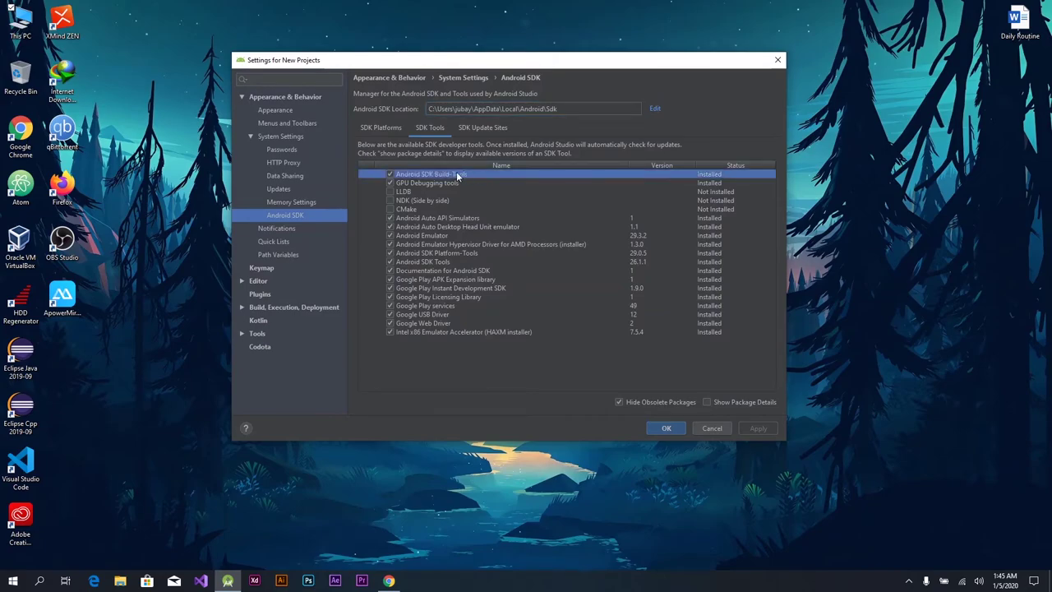
click(416, 184)
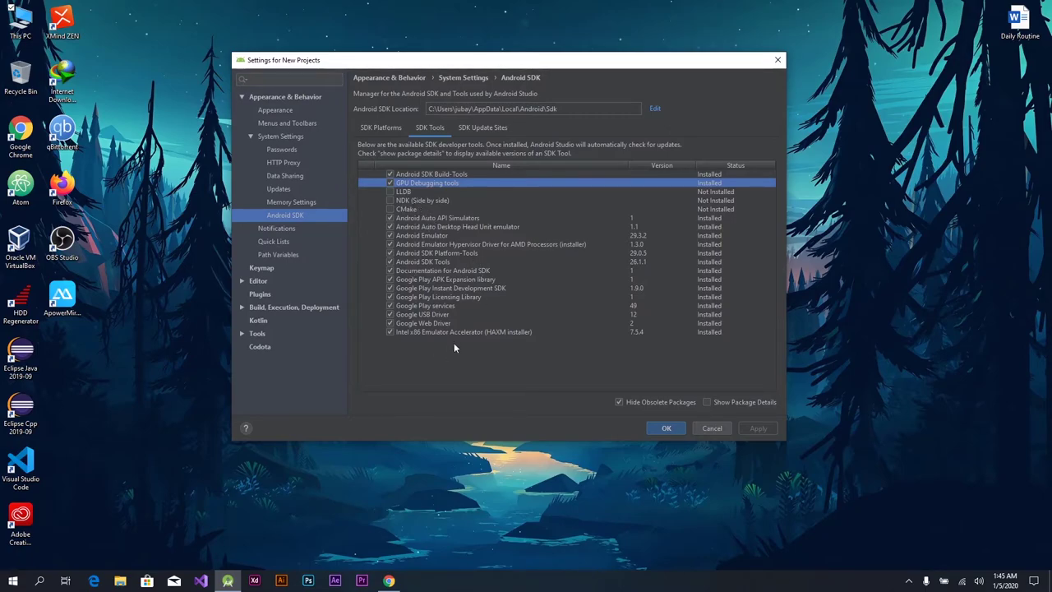
click(435, 175)
click(468, 219)
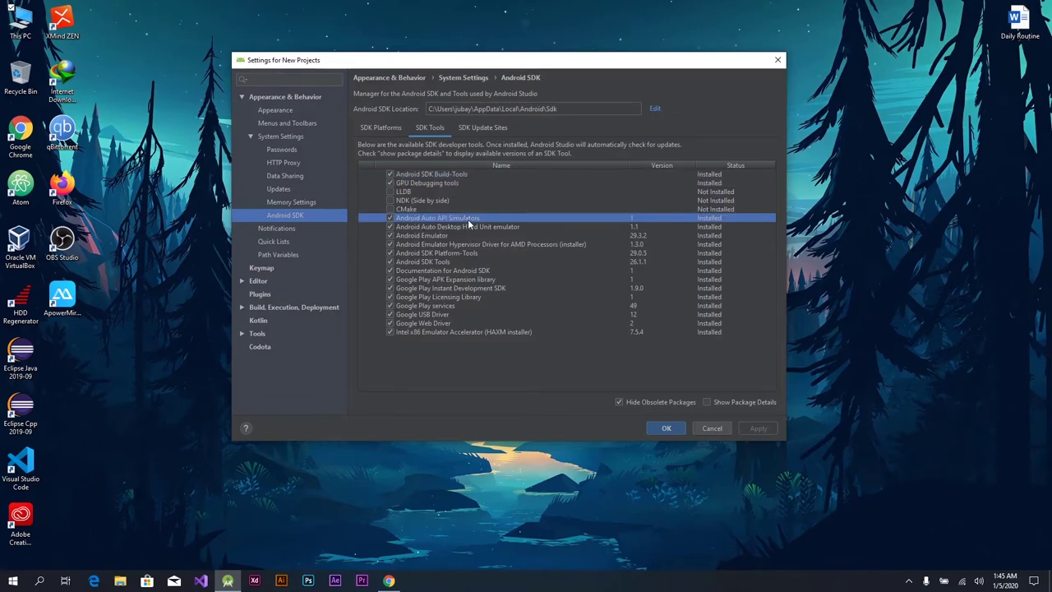
click(439, 235)
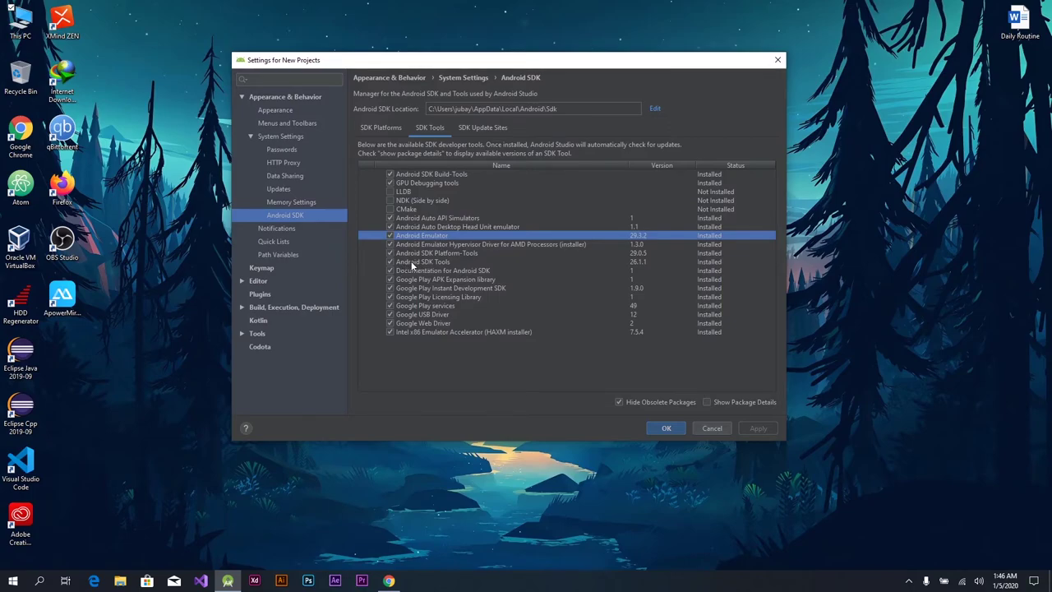
click(415, 262)
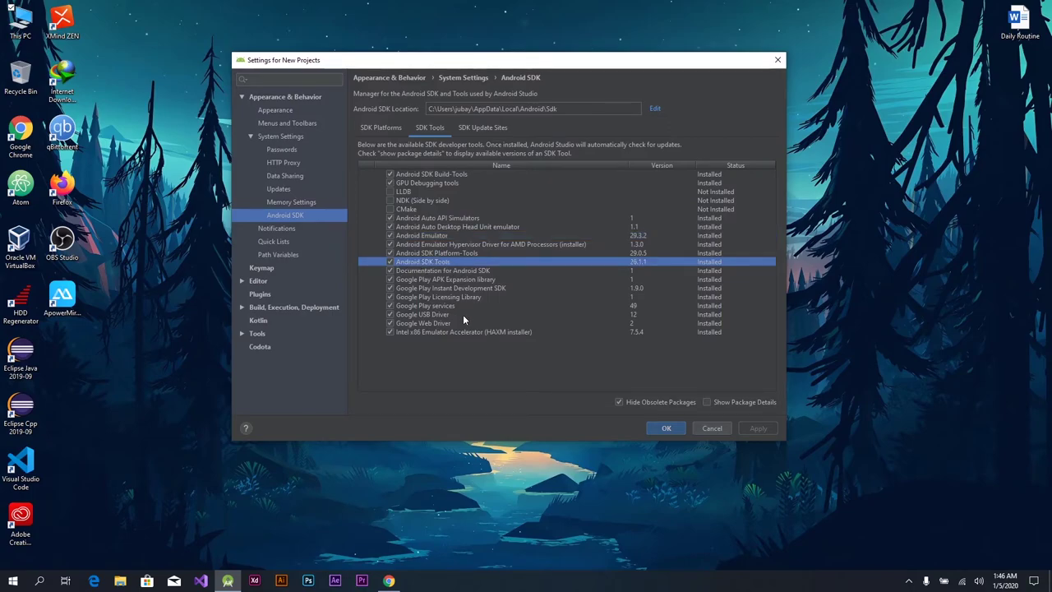
click(407, 332)
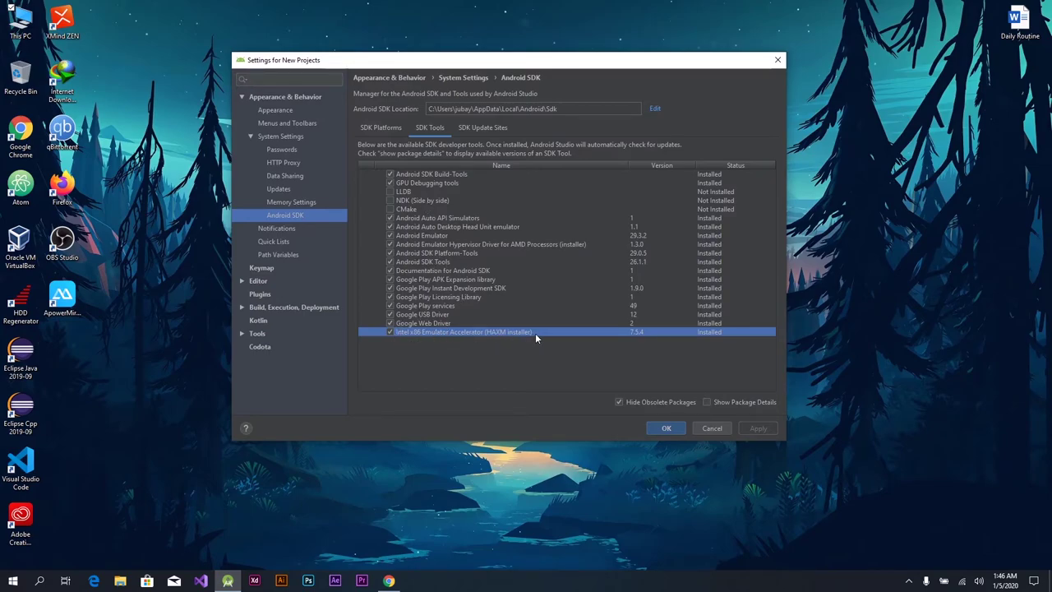
click(426, 263)
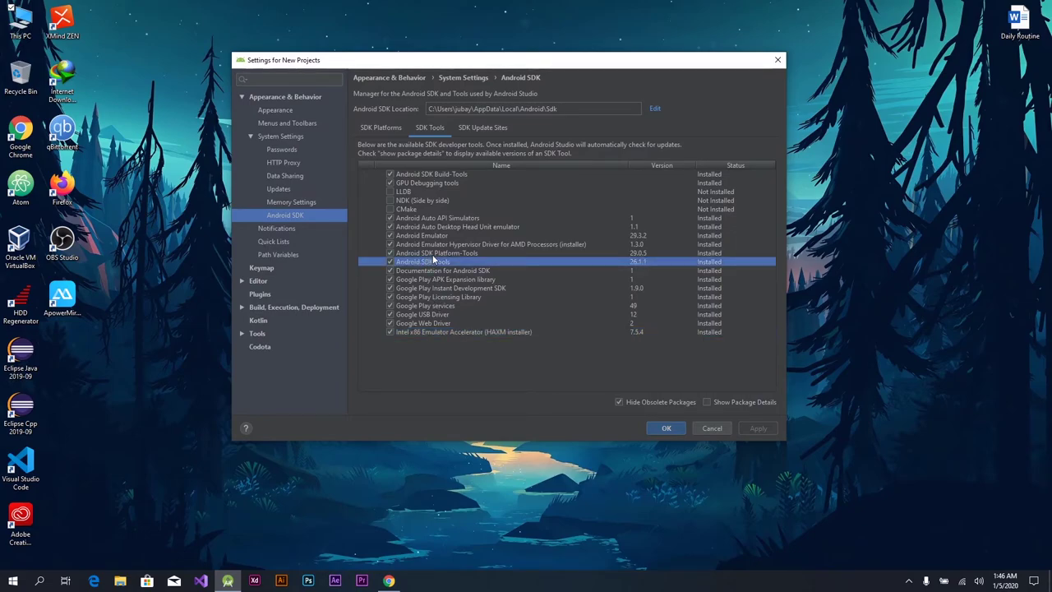
click(430, 254)
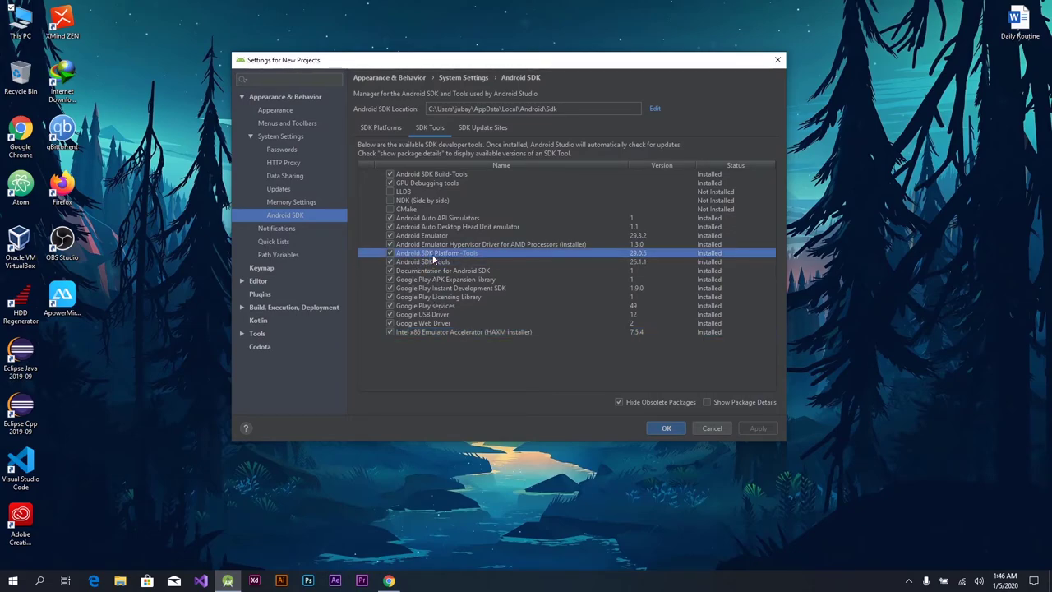
click(416, 181)
click(422, 174)
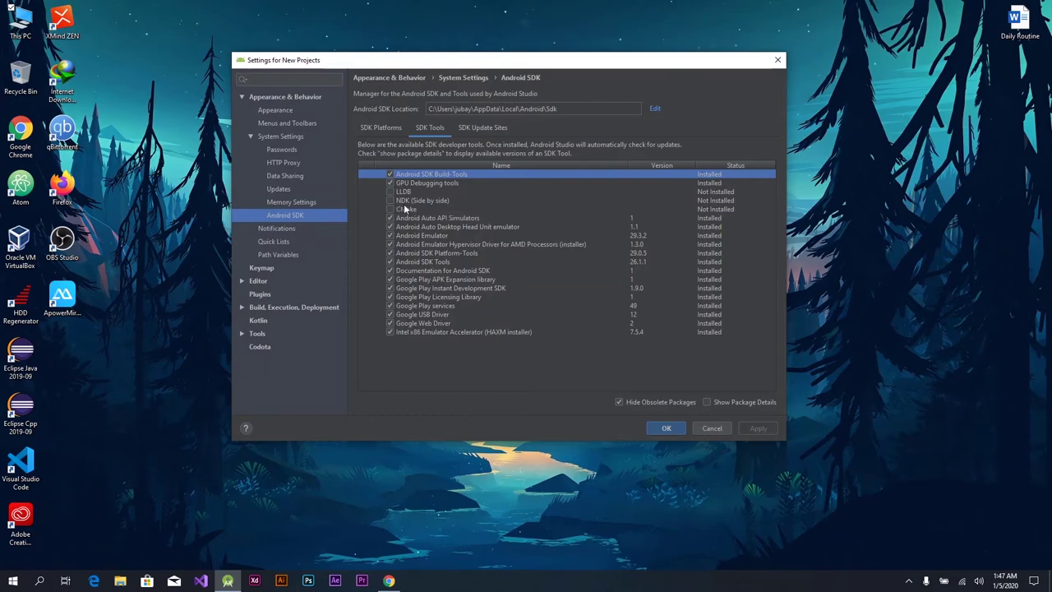
click(410, 200)
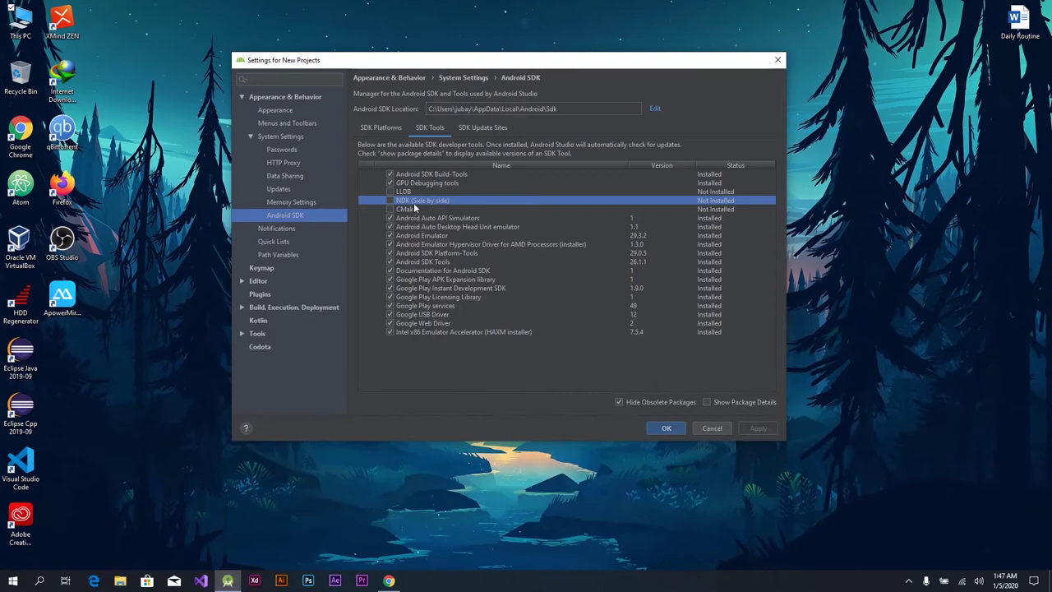
- Show package details for the SDK tools, examine the individual versions, and close the settings from the SDK Platforms list
click(707, 402)
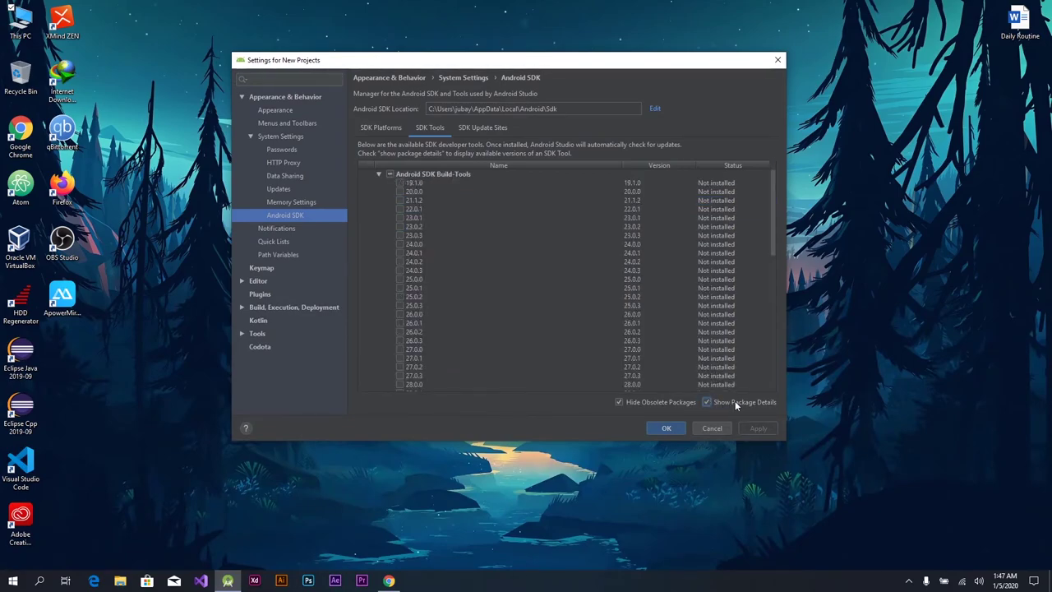
drag(775, 218, 751, 281)
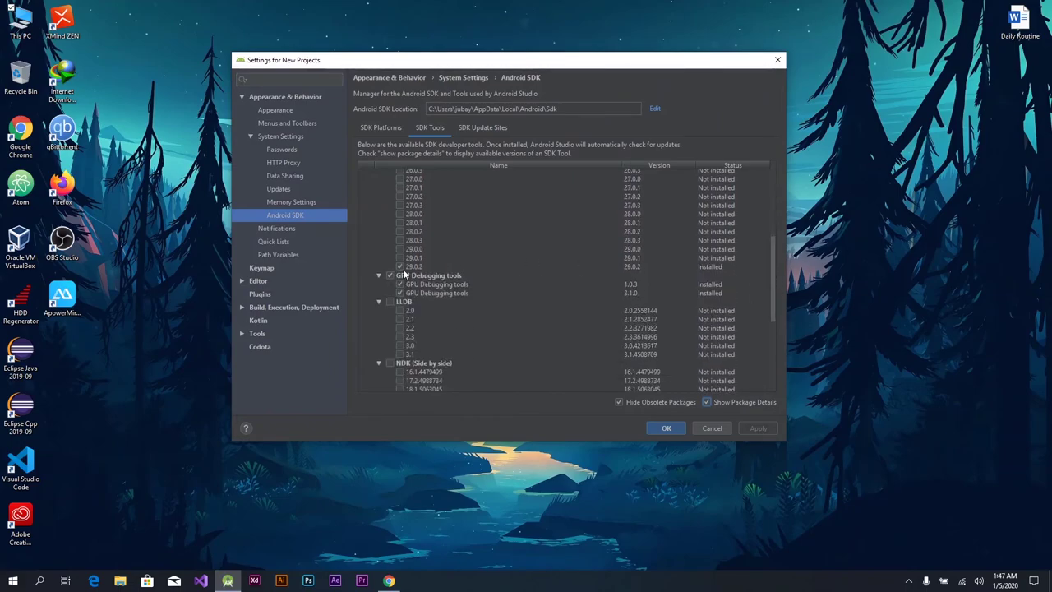
scroll(475, 309, down, 5)
scroll(448, 331, down, 2)
scroll(448, 283, up, 10)
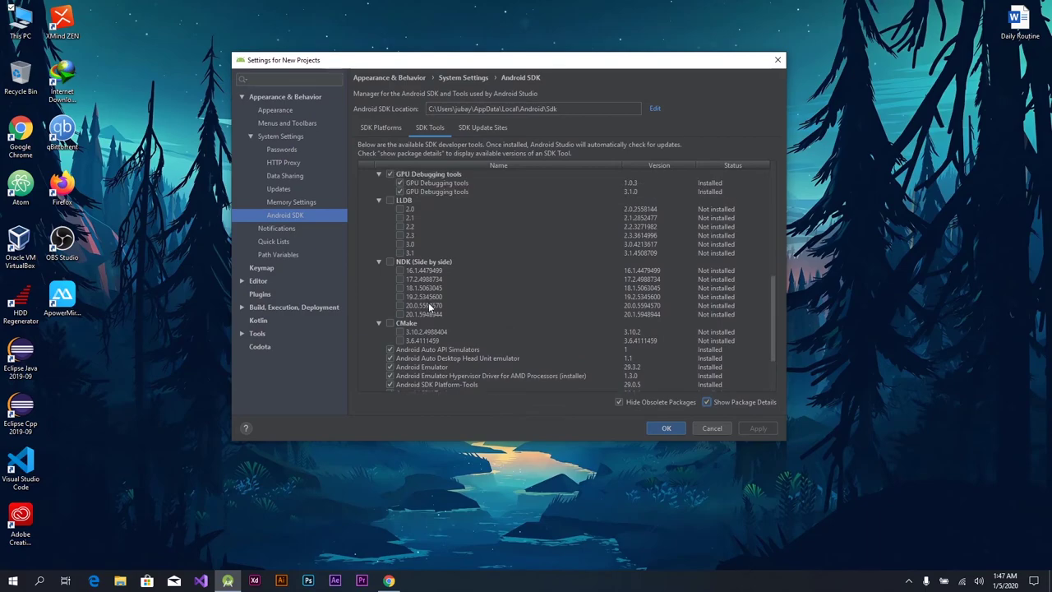
scroll(434, 306, up, 4)
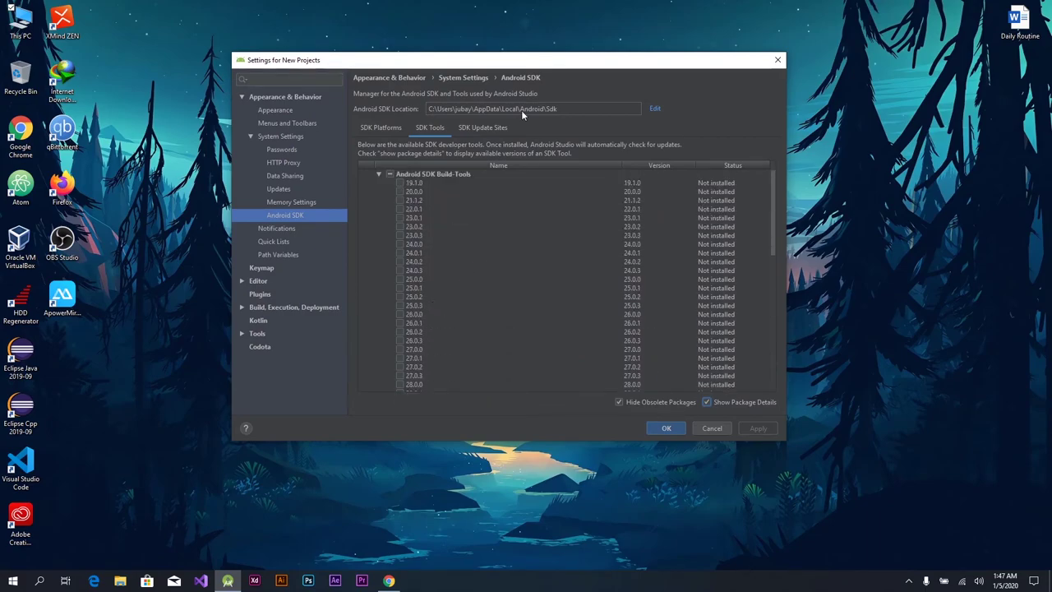
click(481, 128)
click(377, 129)
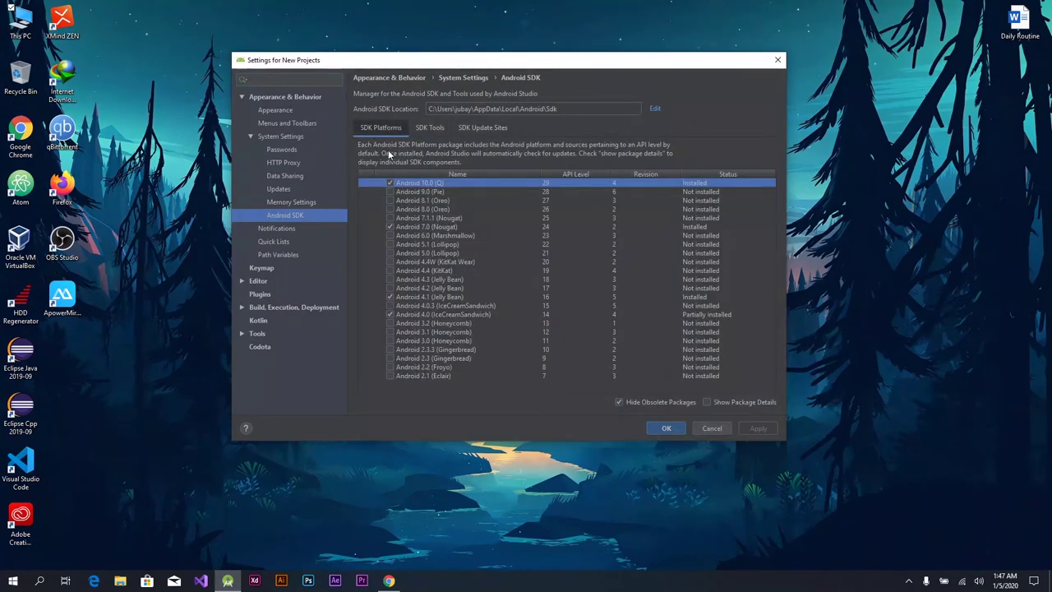
click(669, 427)
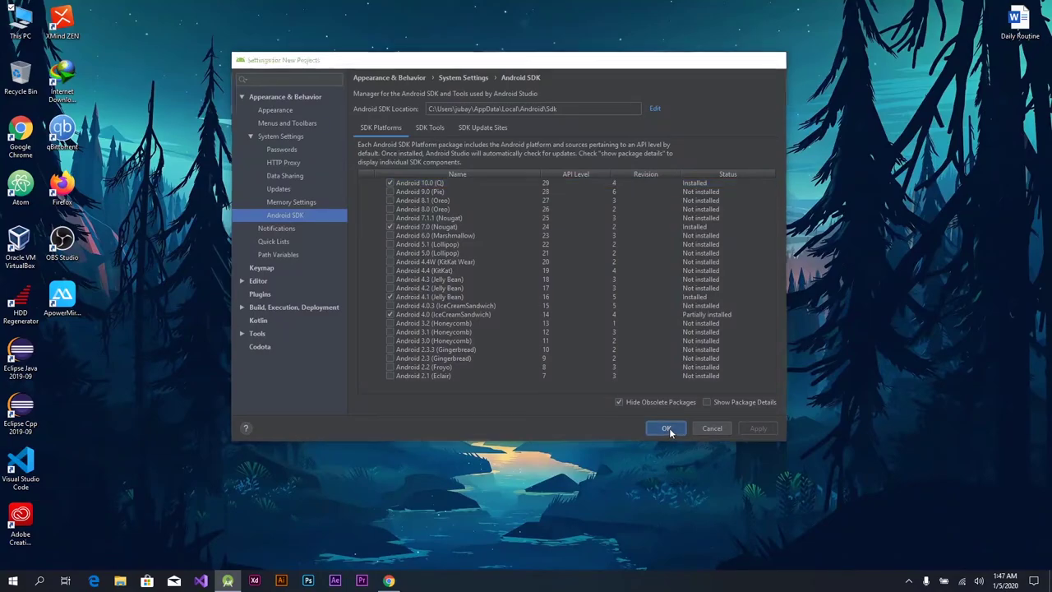
- Set the JDK location in the Default Project Structure to C:\Program Files\Java\jdk1.8.0_231 and confirm it
click(687, 365)
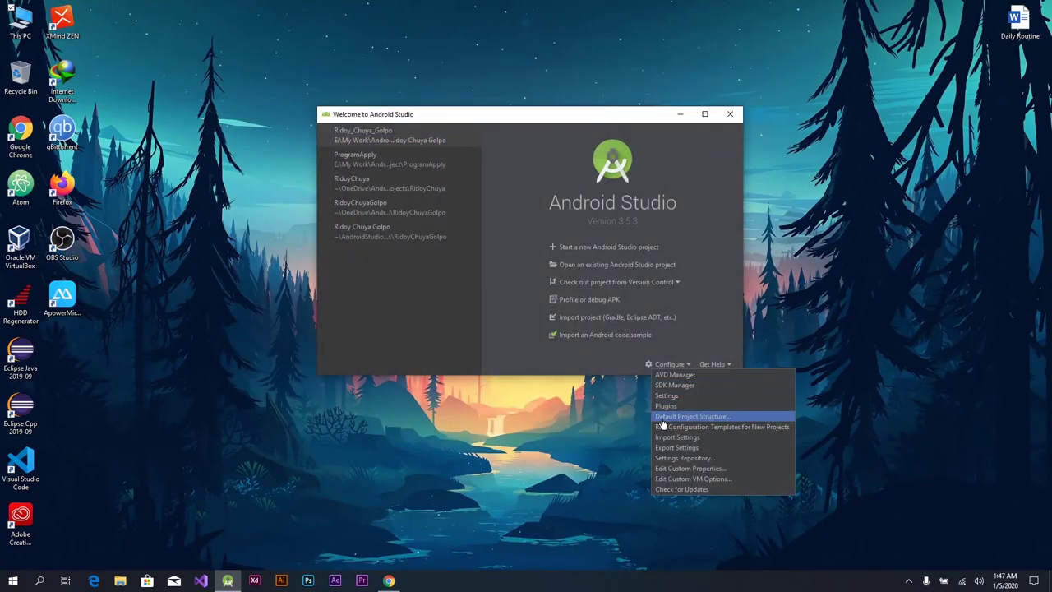
click(730, 419)
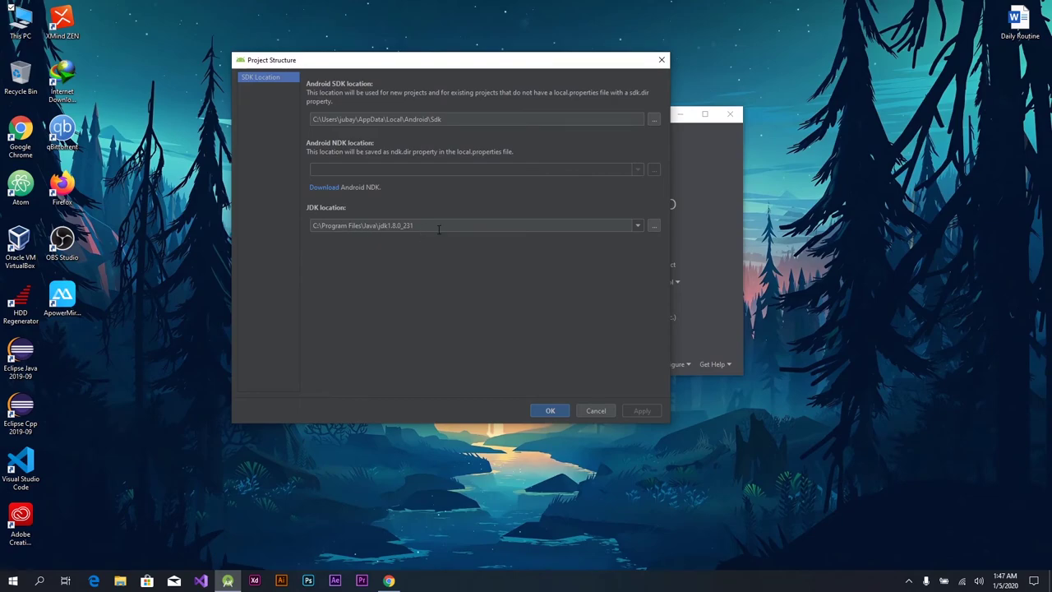
click(654, 225)
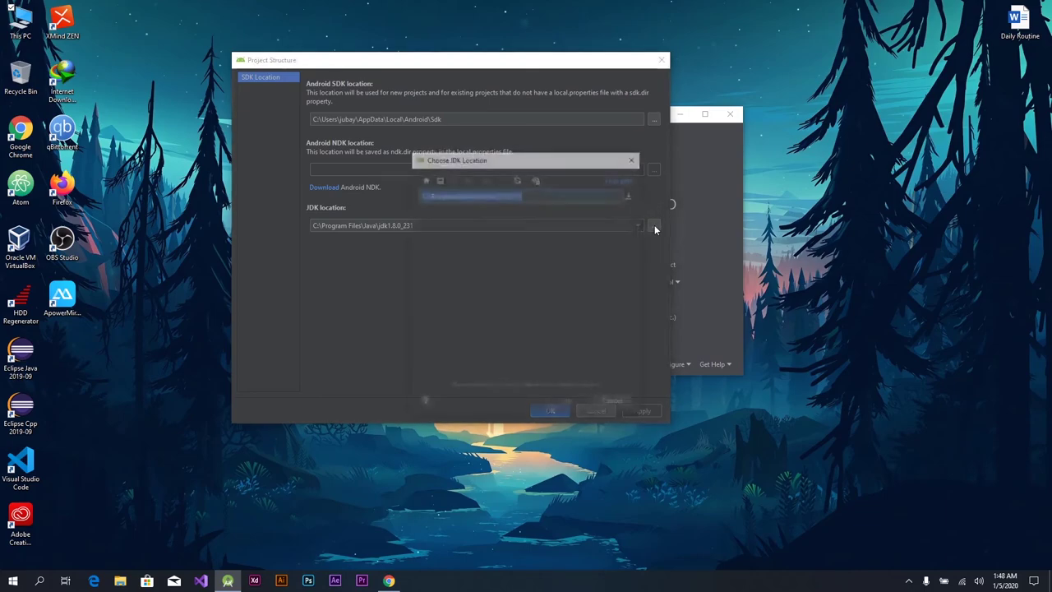
scroll(633, 271, up, 3)
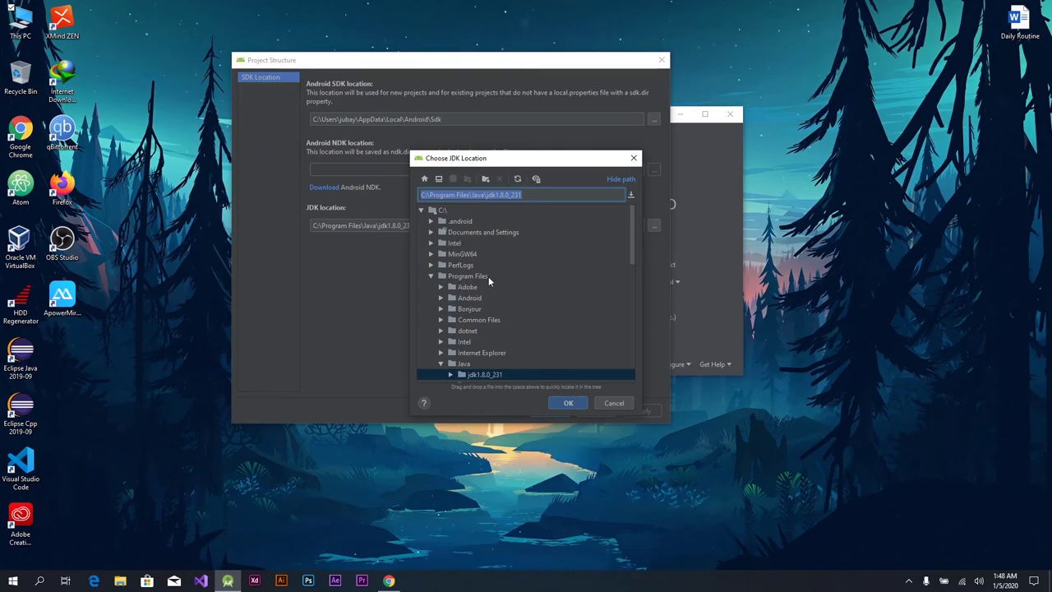
scroll(476, 358, down, 2)
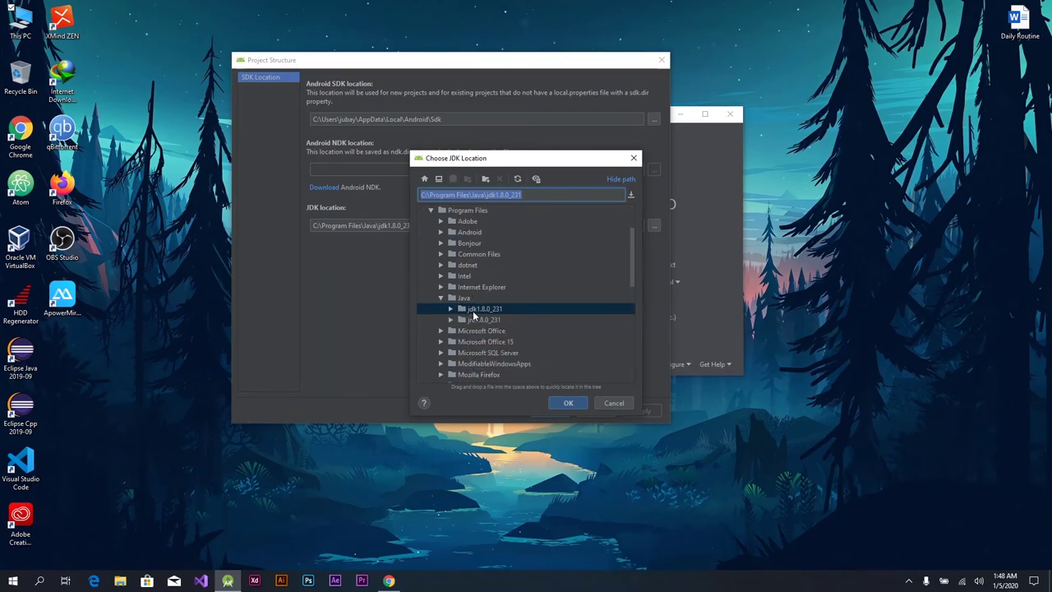
click(476, 311)
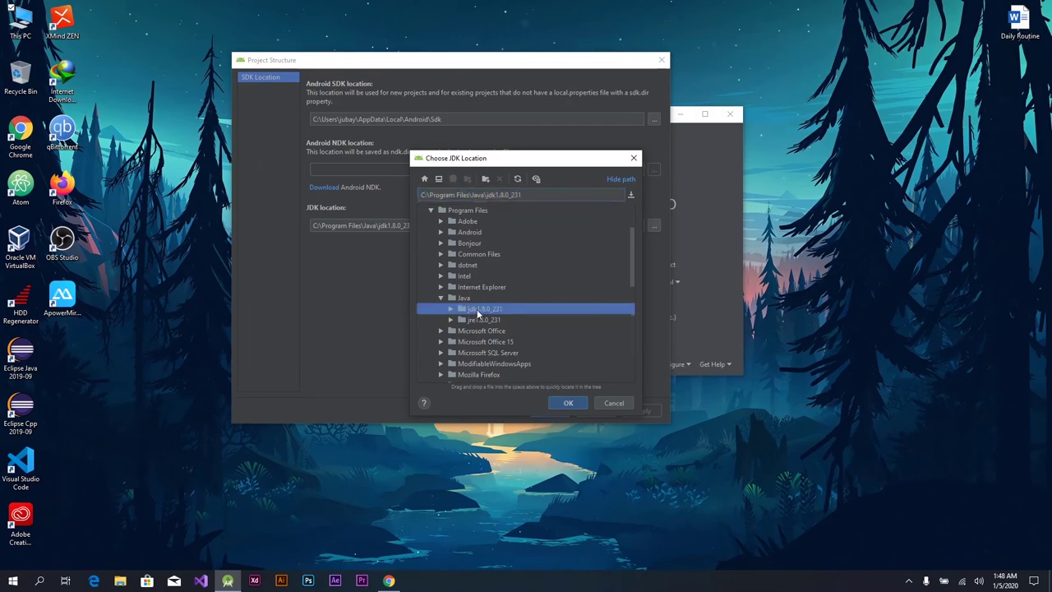
click(568, 403)
click(558, 409)
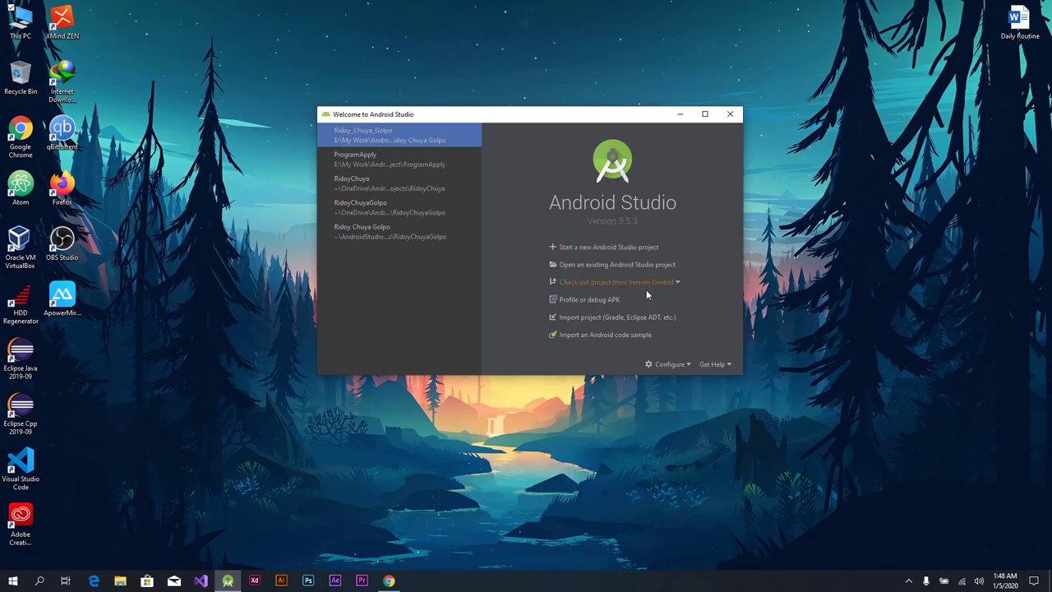
- Create an Empty Activity project named My Application in Java with minimum API 16: Android 4.1 (Jelly Bean)
click(593, 247)
click(604, 200)
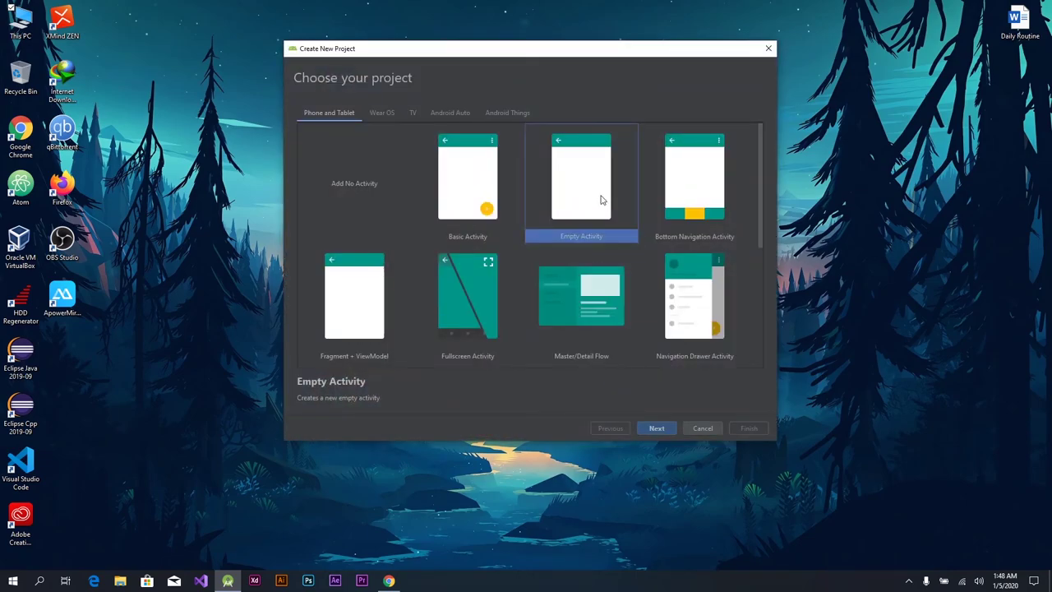
click(657, 429)
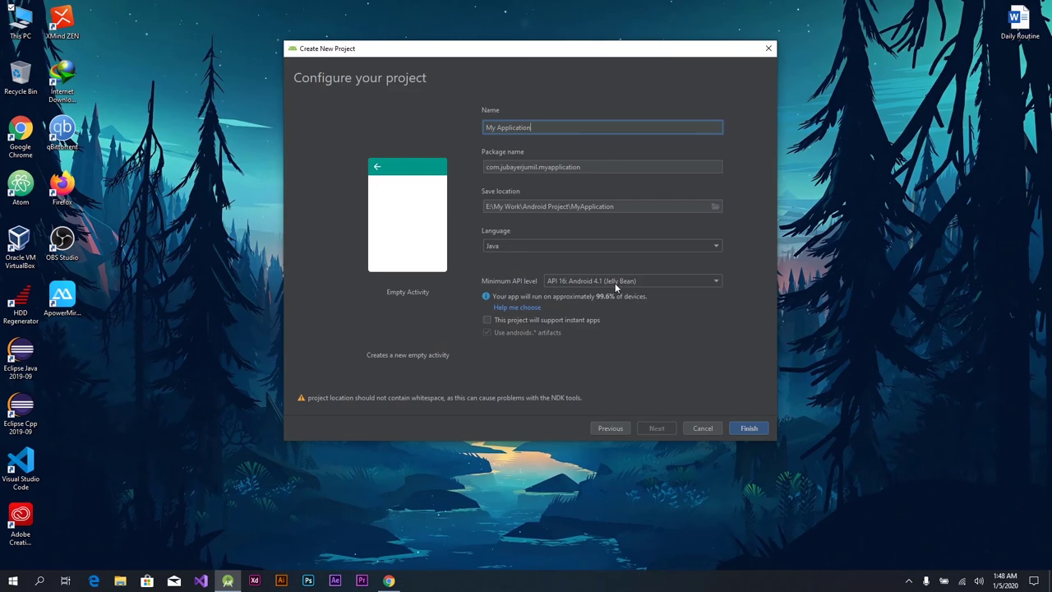
click(754, 429)
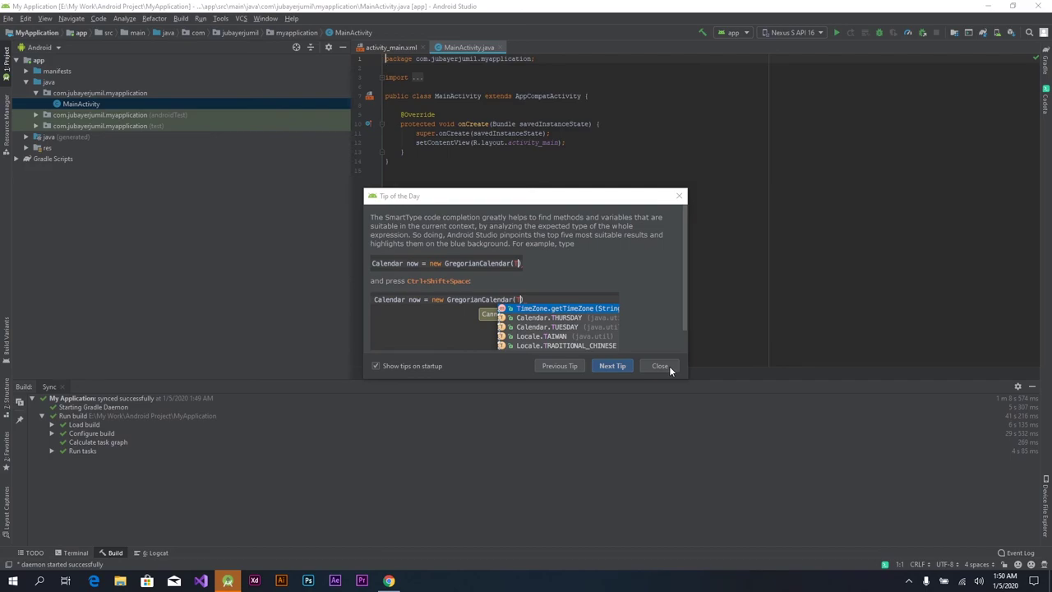
- Clear away the Tip of the Day and build output, and narrow the project tree to enlarge the code editor
click(667, 368)
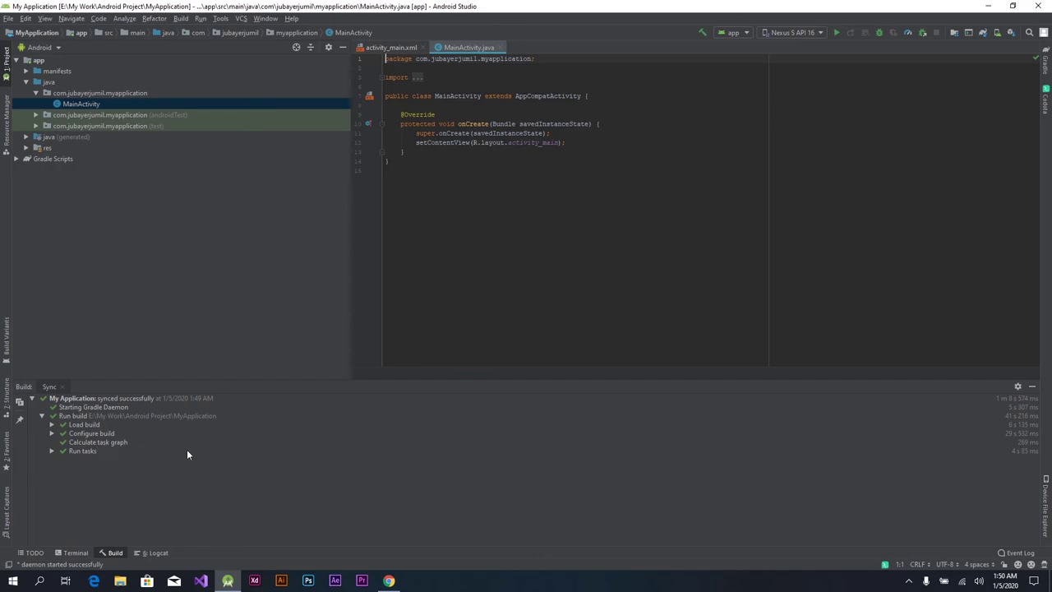
click(1033, 387)
drag(350, 295, 253, 296)
- Open activity_main.xml from the project's res/layout folder in the layout editor
click(26, 148)
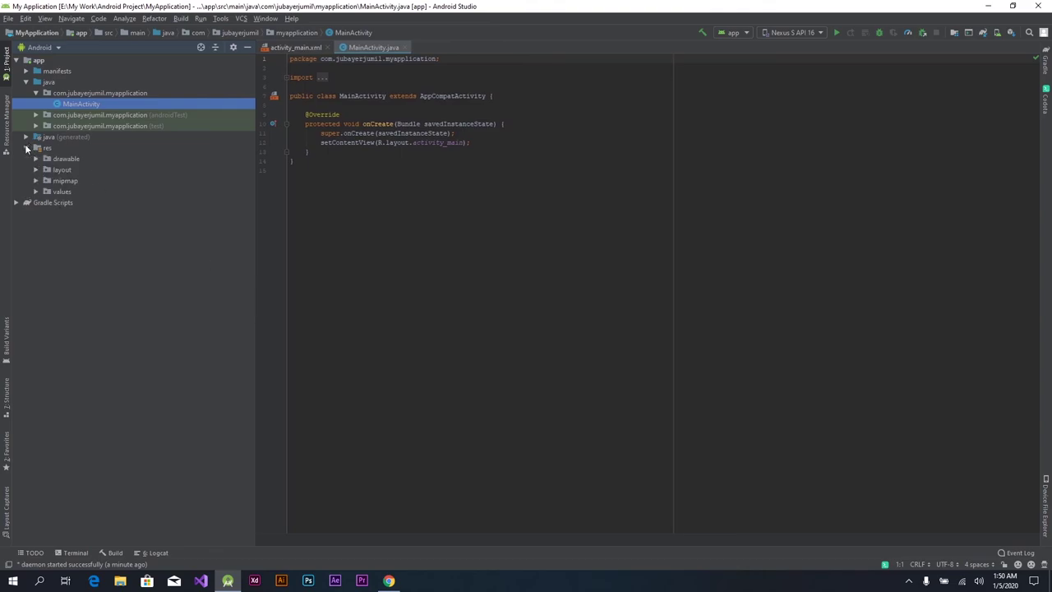
click(36, 170)
click(67, 183)
double_click(67, 182)
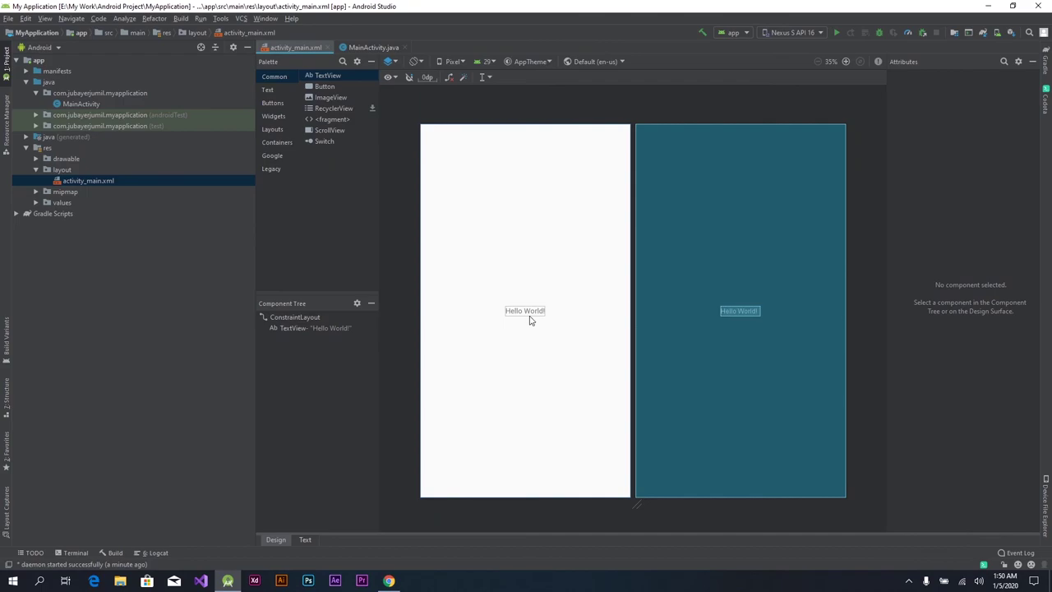
- Resize the Hello World! TextView to about 125dp by 89dp and display the layout's XML code
click(528, 316)
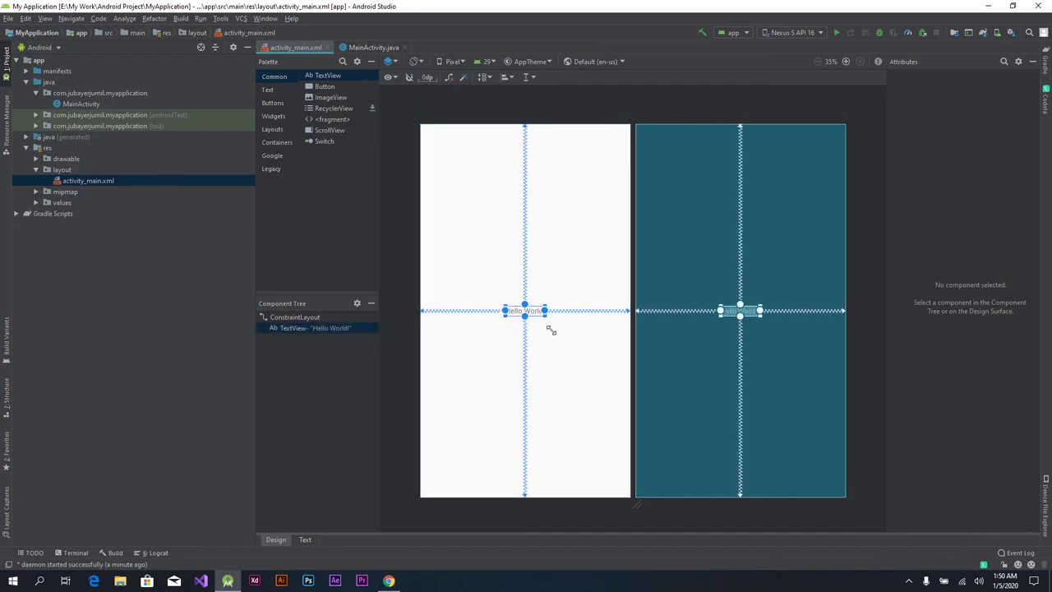
click(531, 322)
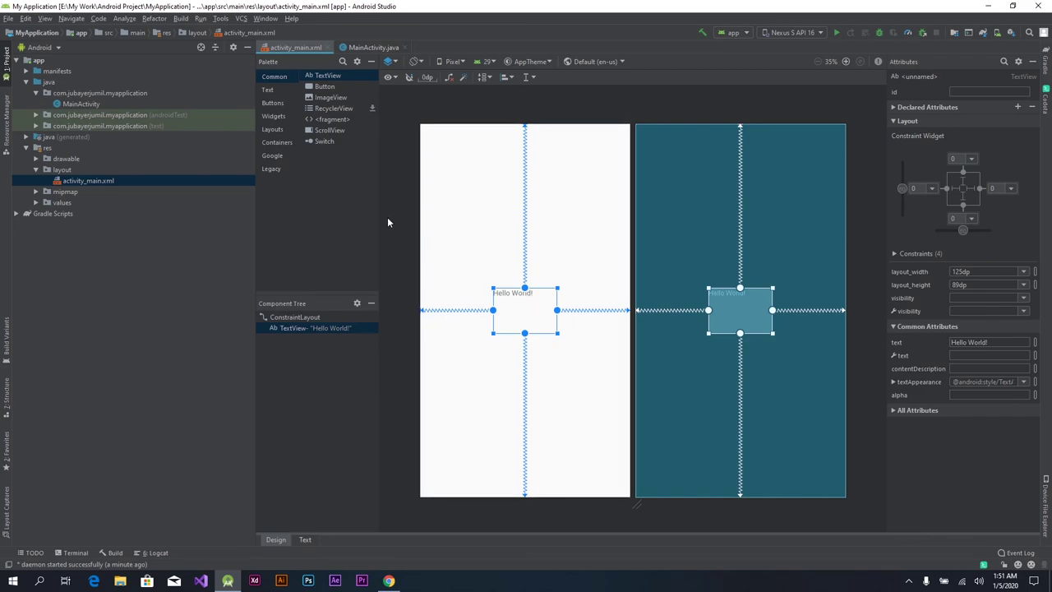
click(305, 541)
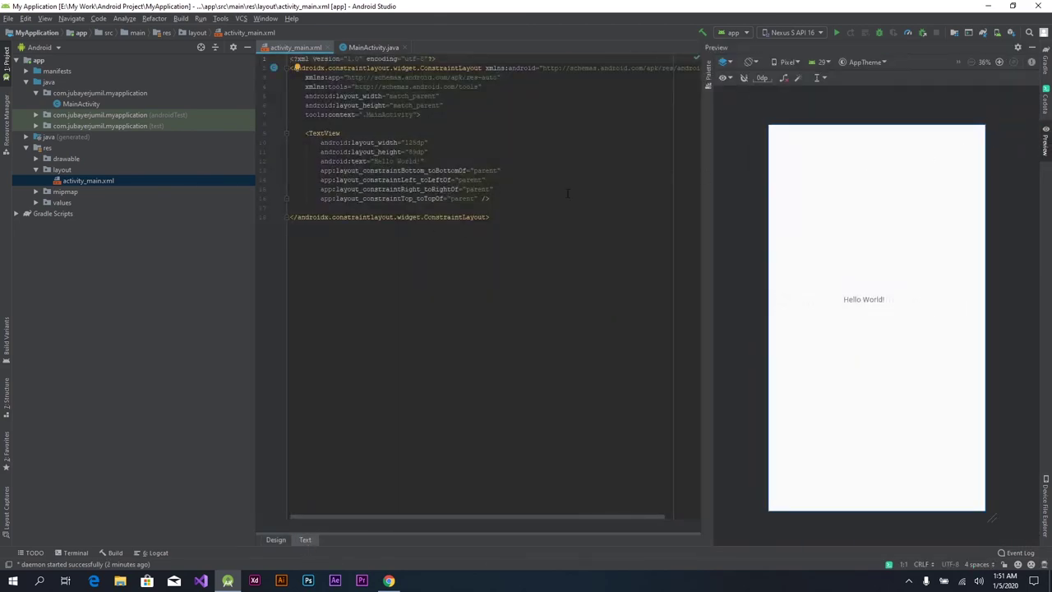
click(509, 200)
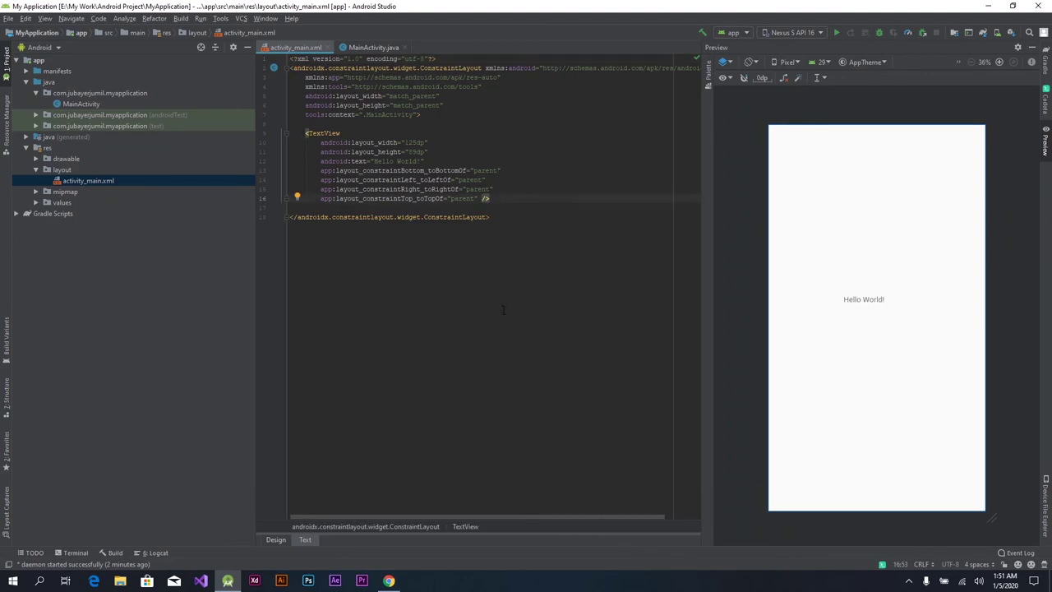